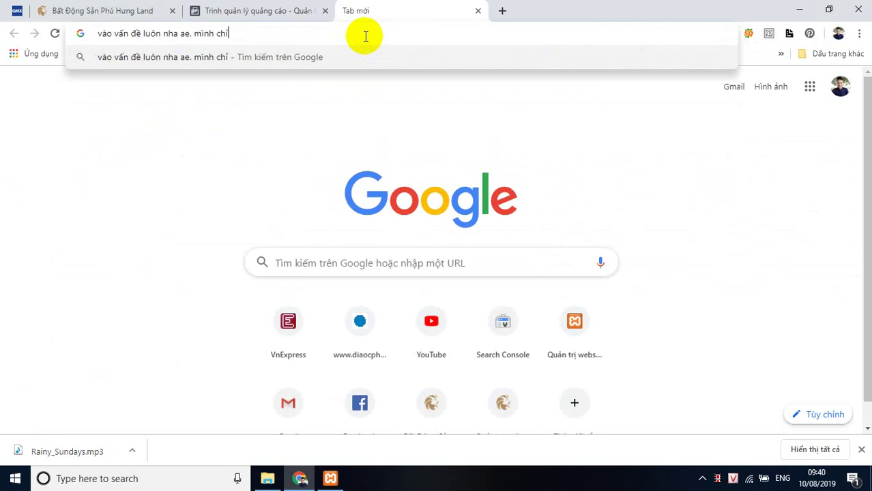
# Continue the note in the new tab's address bar with "chia sẻ đối tượng ntn thôi.".
pyautogui.press('BackSpace')
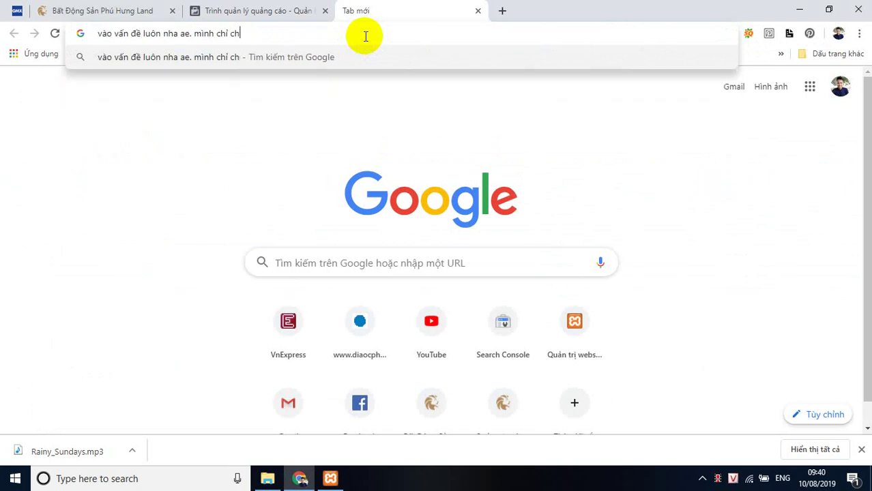
pyautogui.write('ia se')
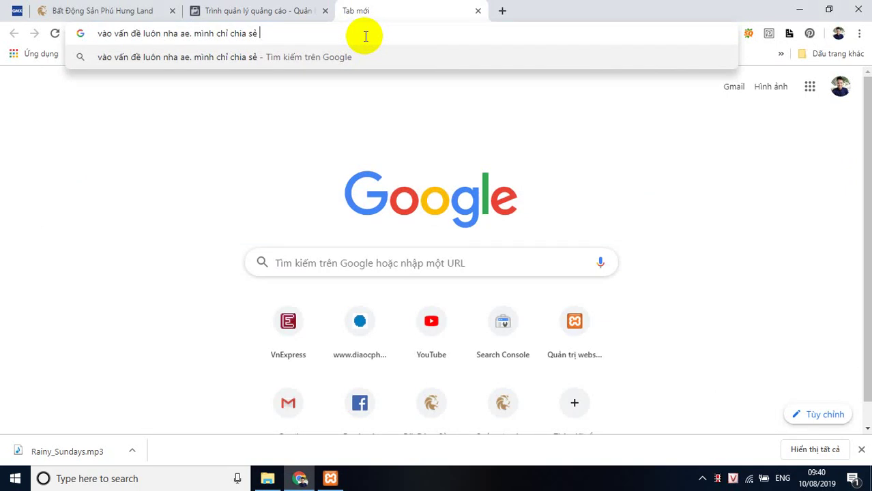
pyautogui.write(' đối t')
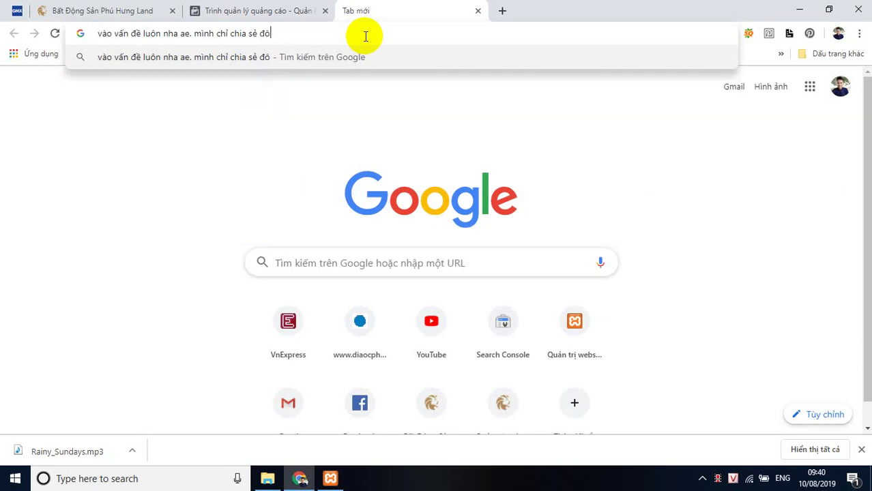
pyautogui.write('ượng')
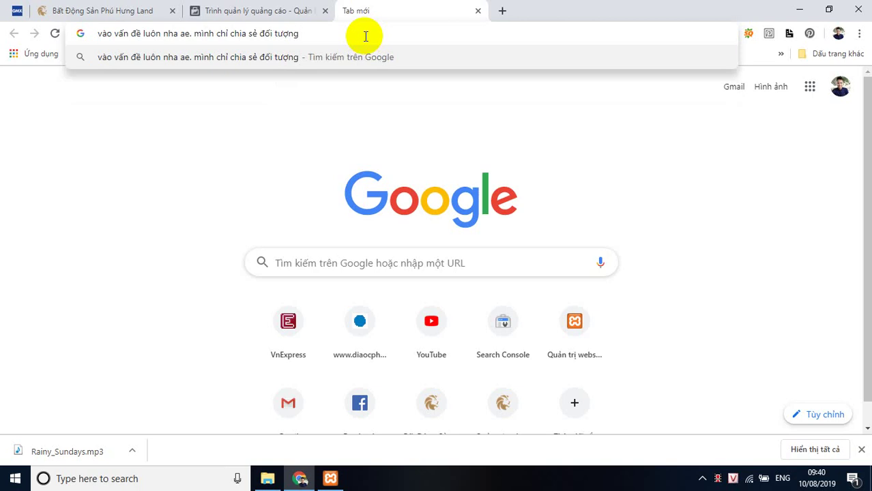
pyautogui.write(' ntn thôi.')
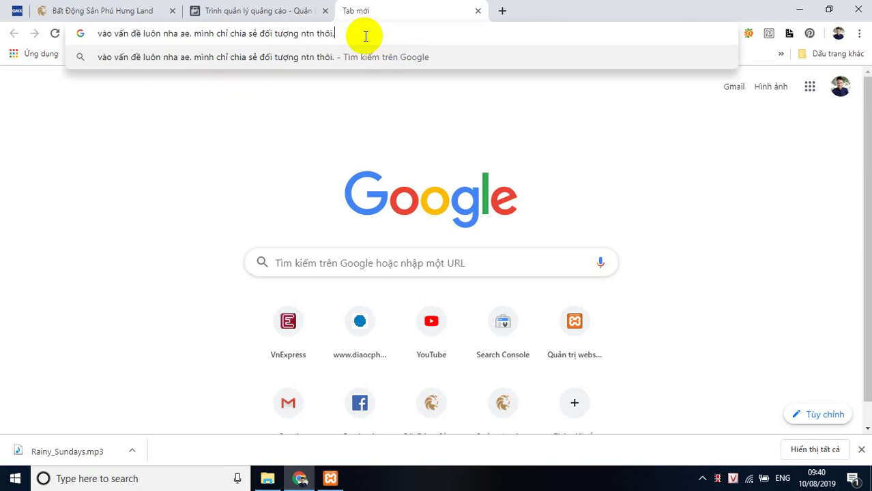
# Extend the address bar note with "còn phần content thì mình giới thiệu ở các video trước rồi nha. ok".
pyautogui.write(' còn')
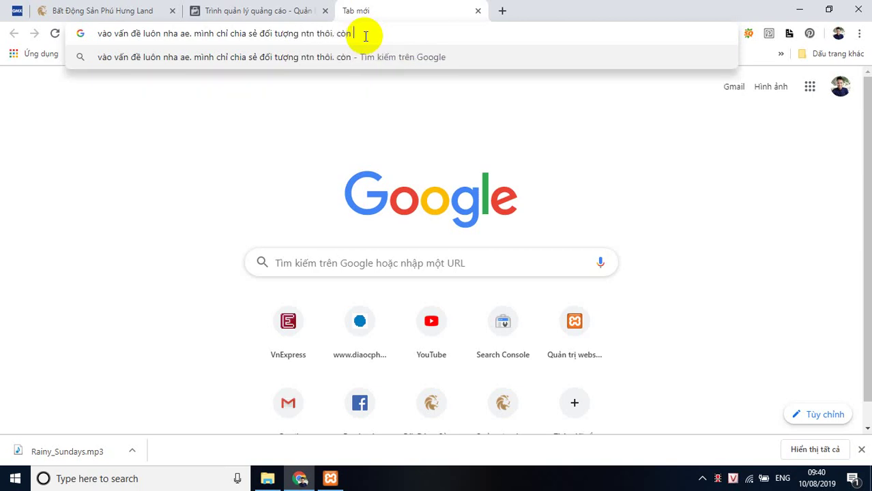
pyautogui.write(' phần')
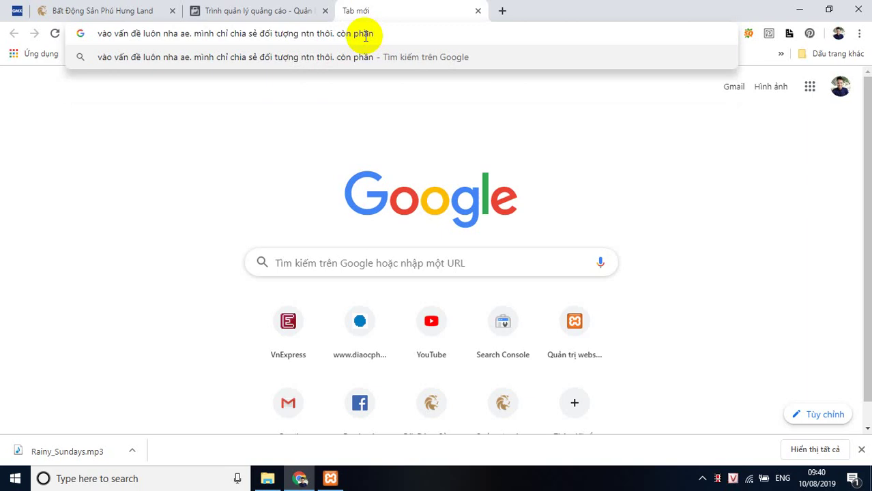
pyautogui.write(' con')
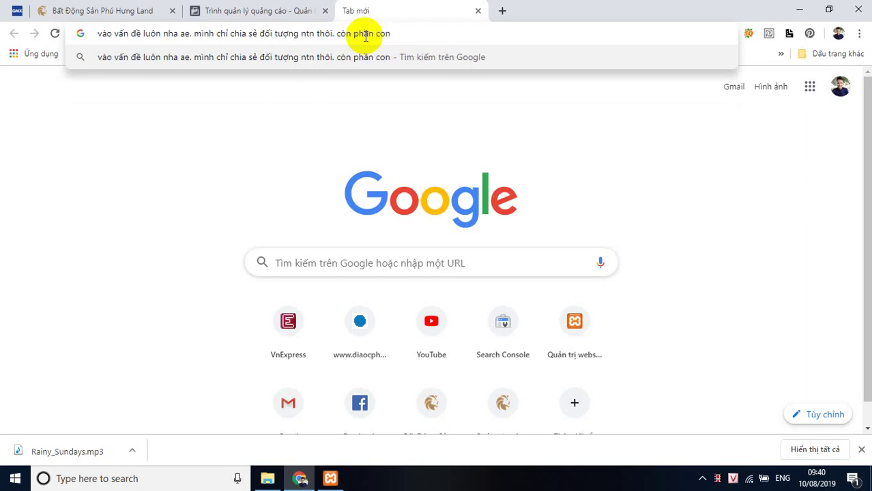
pyautogui.write('tent')
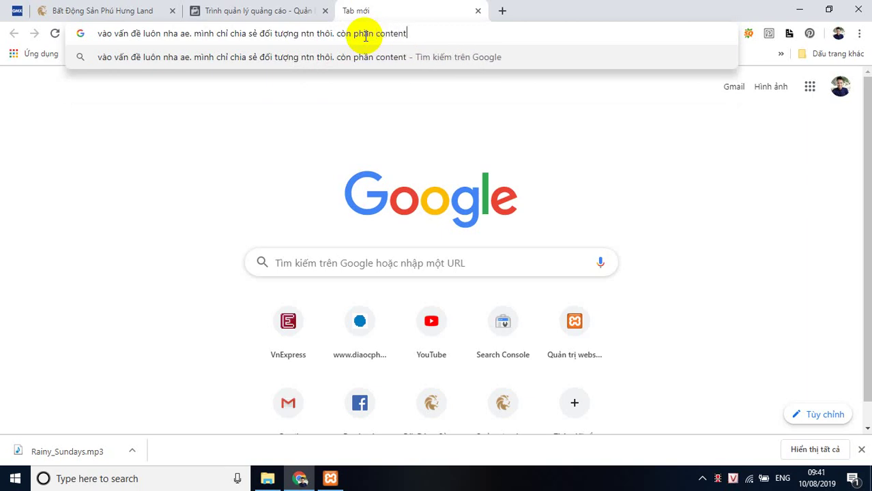
pyautogui.write(' thì')
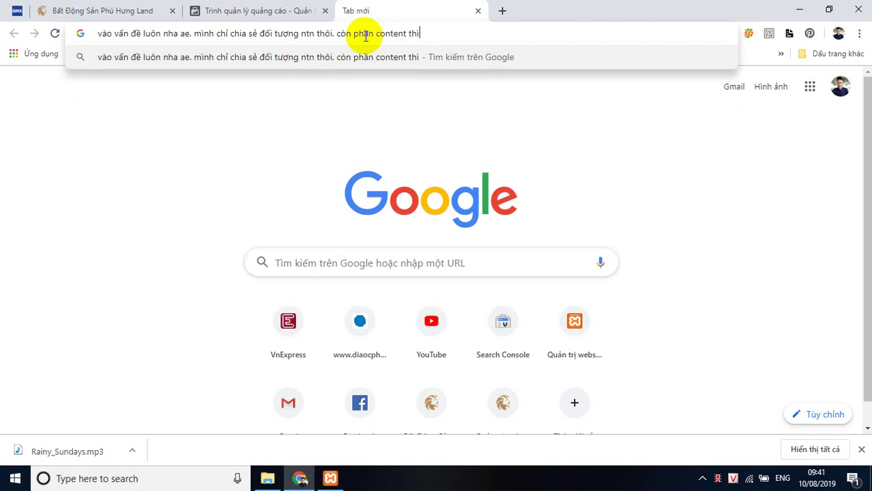
pyautogui.write(' m')
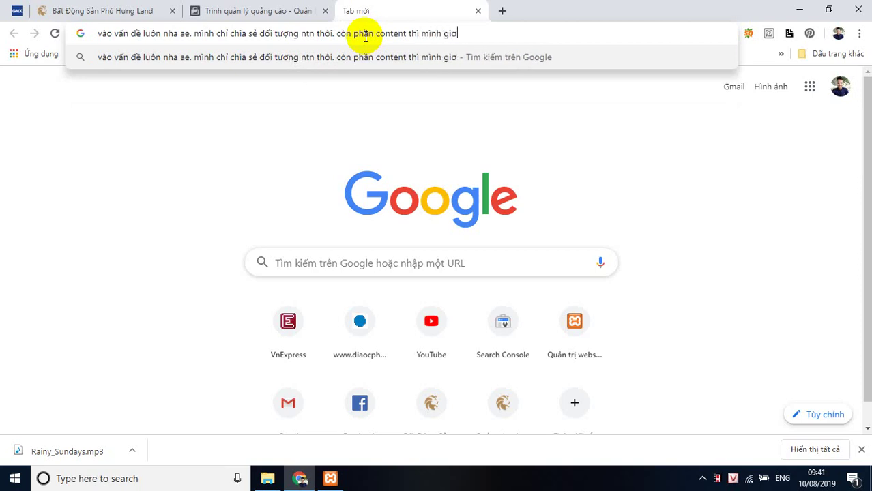
pyautogui.write('ình giới thie')
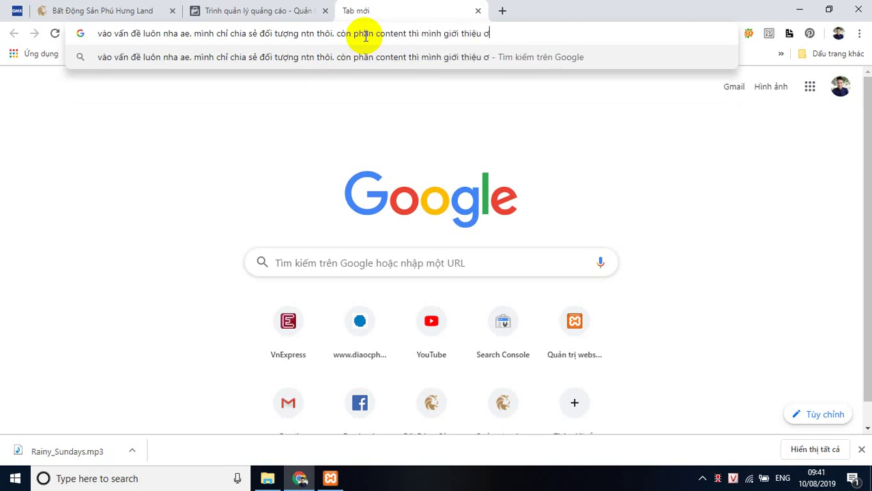
pyautogui.write('u ở các')
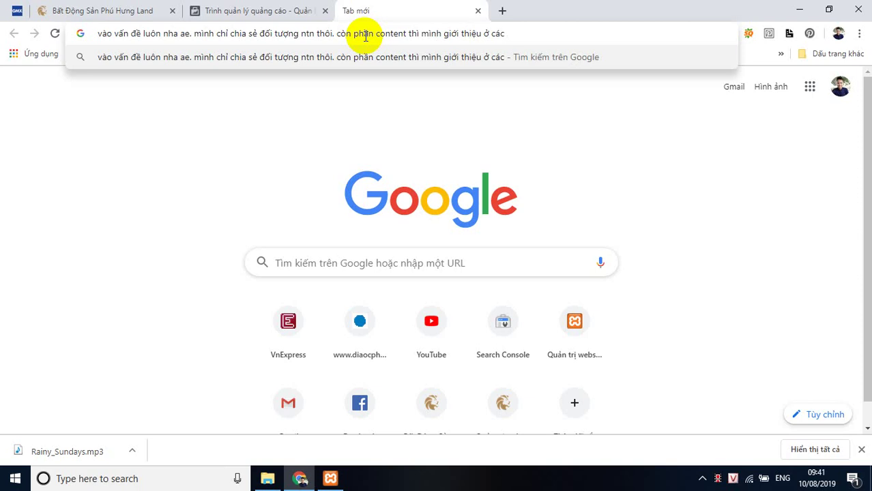
pyautogui.write(' video trước rồi')
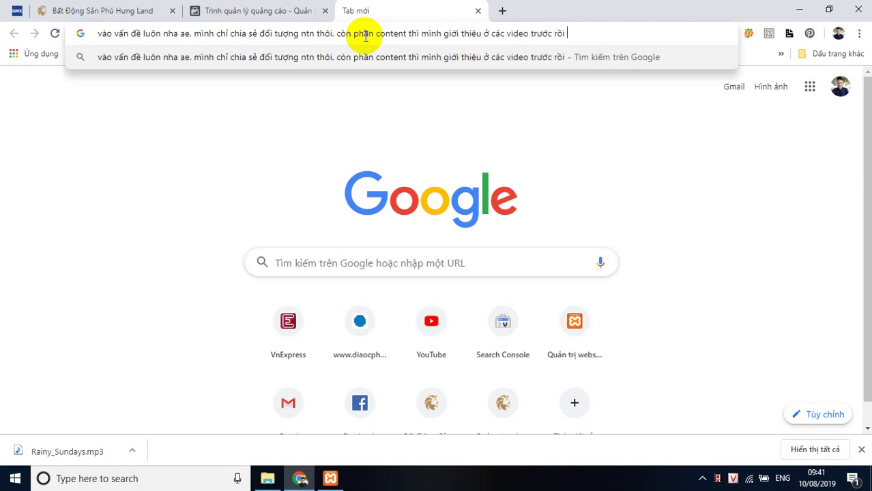
pyautogui.write(' ok')
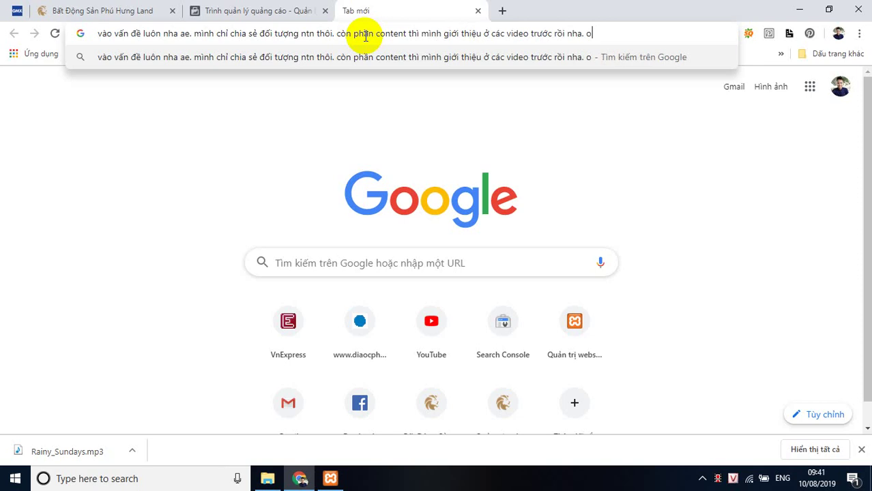
# In Facebook Ads Manager, examine the results, reach, impressions and costs of the campaigns Tương tác 09-08, Tin nhắn 06/08 and form 05/08.
pyautogui.click(220, 10)
pyautogui.moveTo(574, 411); pyautogui.dragTo(654, 410)
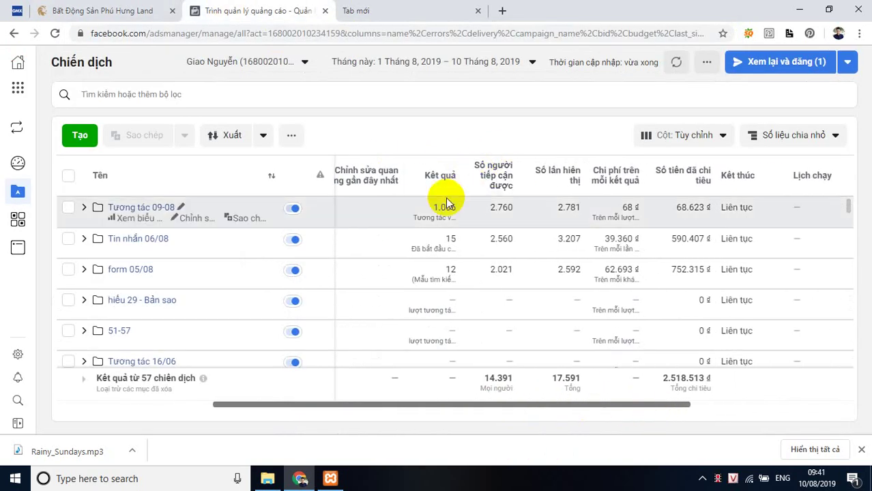
pyautogui.moveTo(436, 203); pyautogui.dragTo(709, 209)
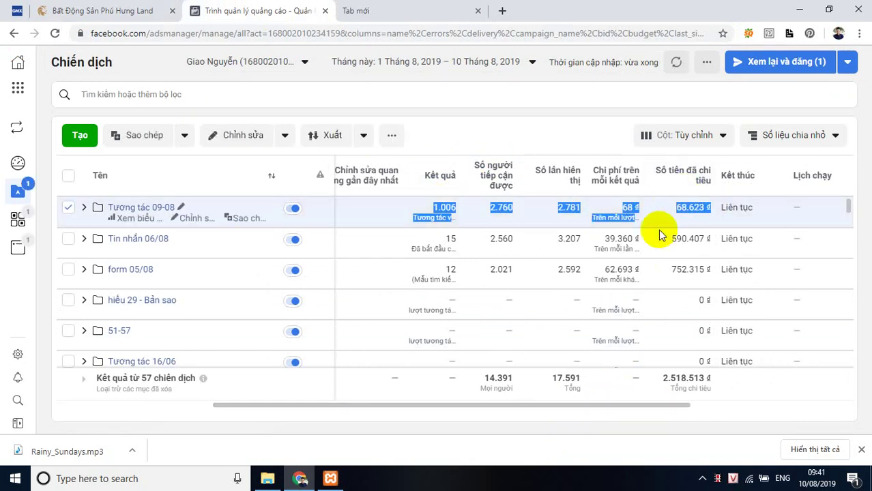
pyautogui.click(448, 236)
pyautogui.moveTo(449, 237); pyautogui.dragTo(703, 239)
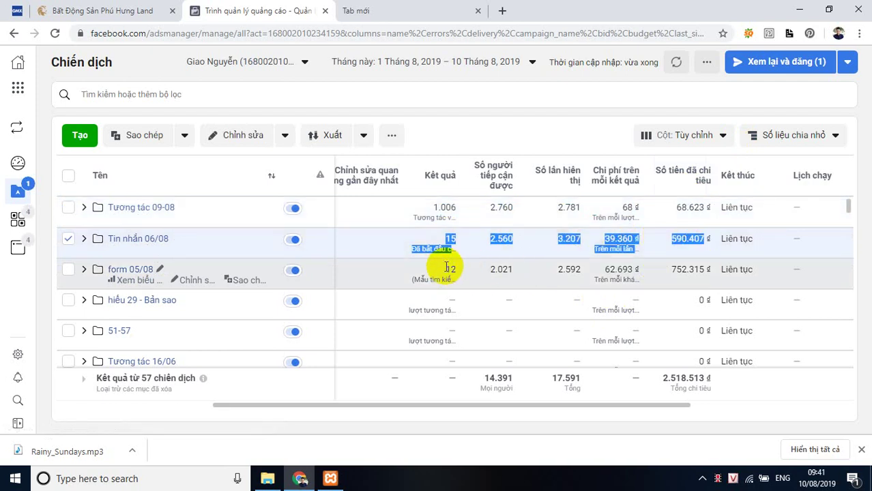
pyautogui.moveTo(448, 268); pyautogui.dragTo(696, 266)
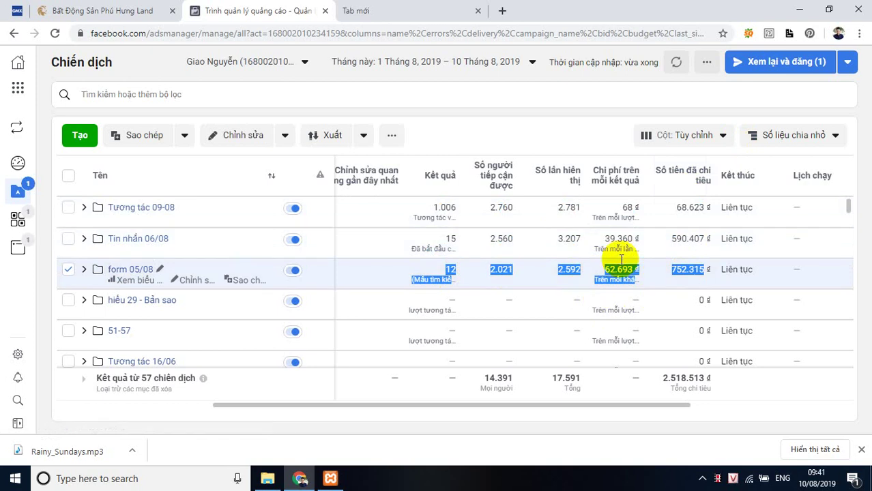
pyautogui.moveTo(444, 207); pyautogui.dragTo(710, 209)
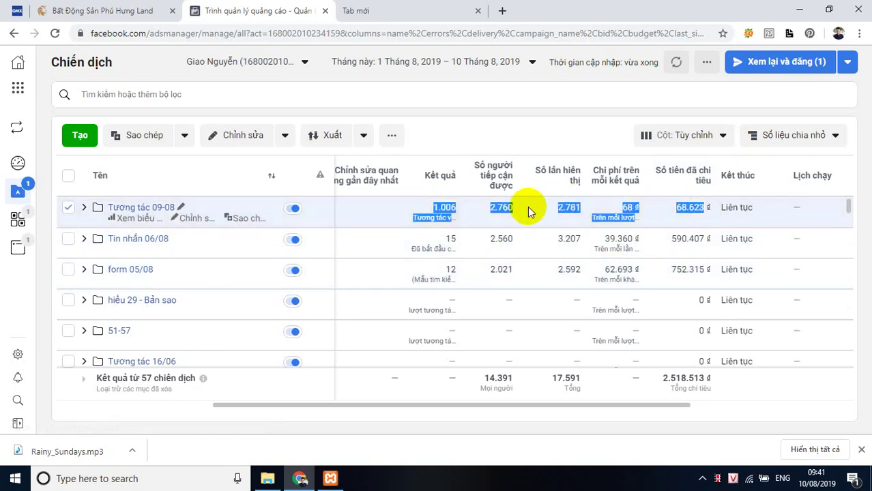
# Open the ad set 29-61 of the campaign Tương tác 09-08 for editing.
pyautogui.click(154, 210)
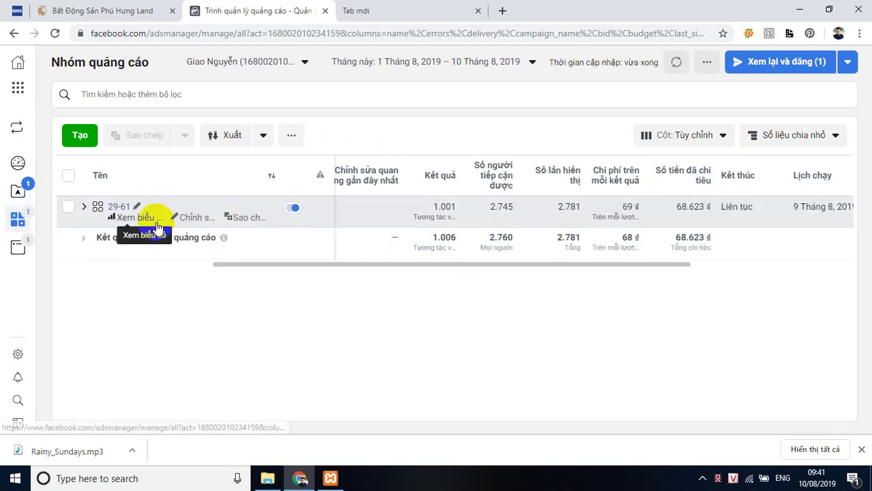
pyautogui.click(196, 223)
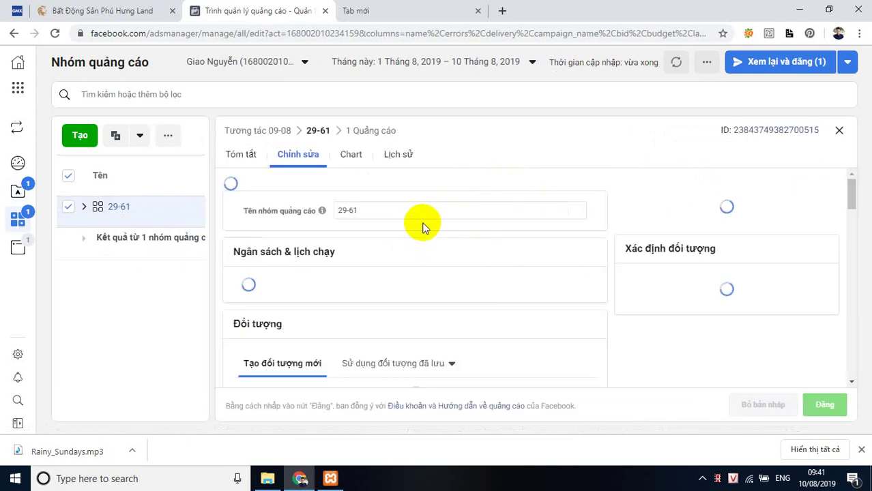
# Return to the new tab and replace the address bar note with "cái này là chạy tương tác nhé.".
pyautogui.click(426, 10)
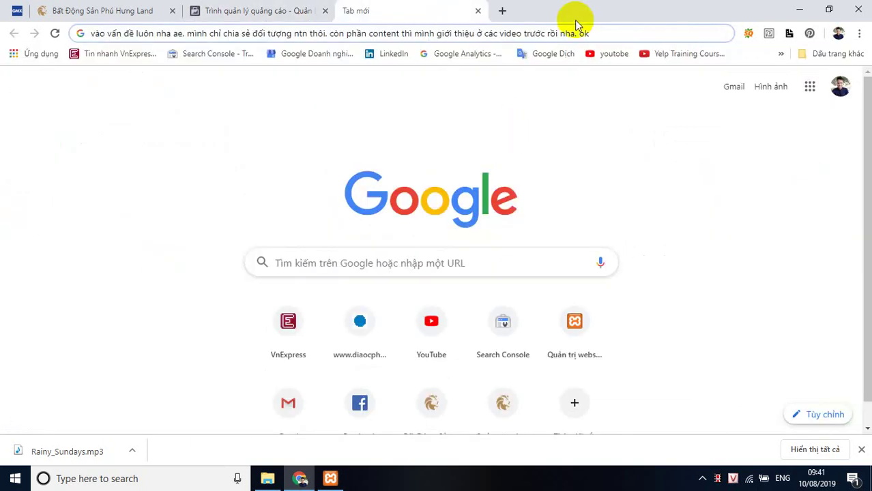
pyautogui.click(601, 32)
pyautogui.press('BackSpace')
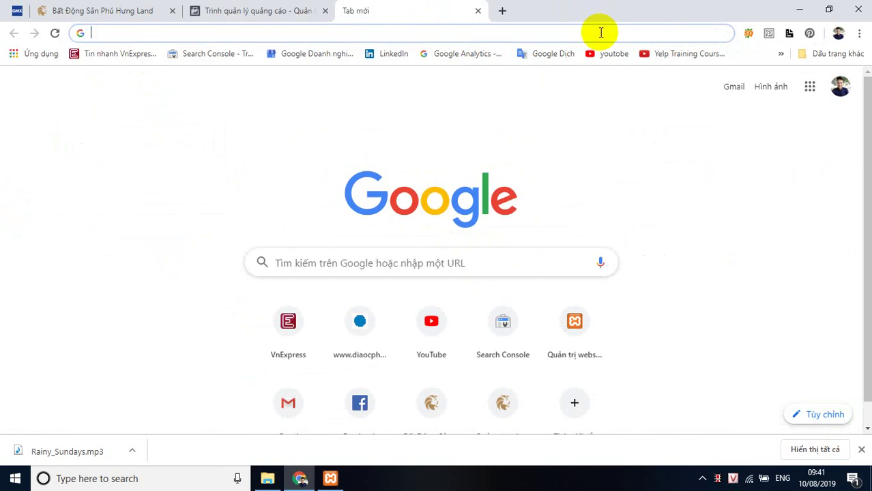
pyautogui.write('cái này ')
pyautogui.write('là chay t')
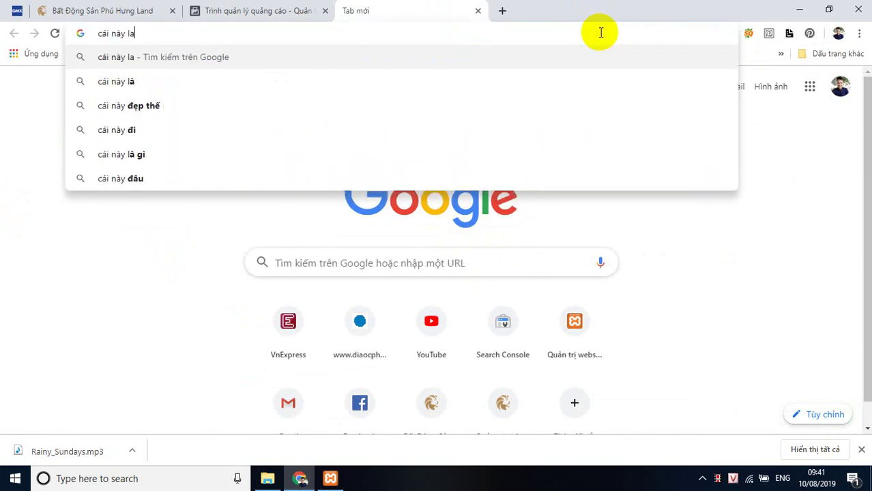
pyautogui.write('ươn')
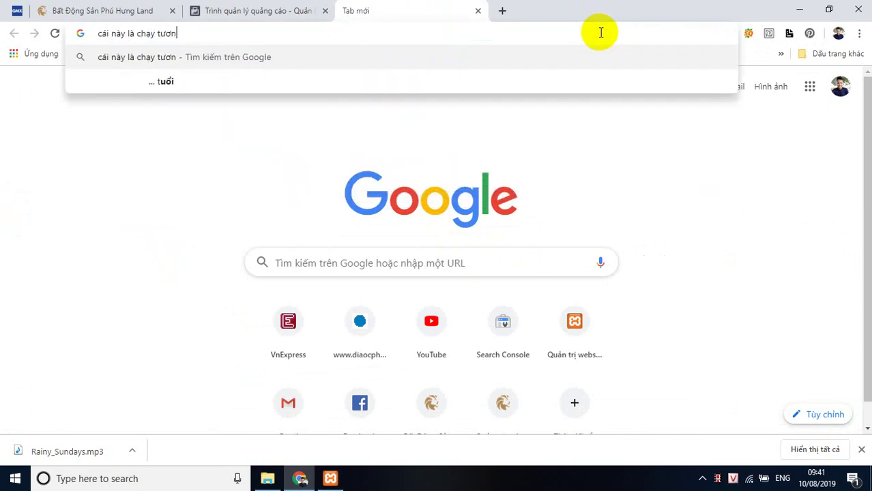
pyautogui.write('g tác nh')
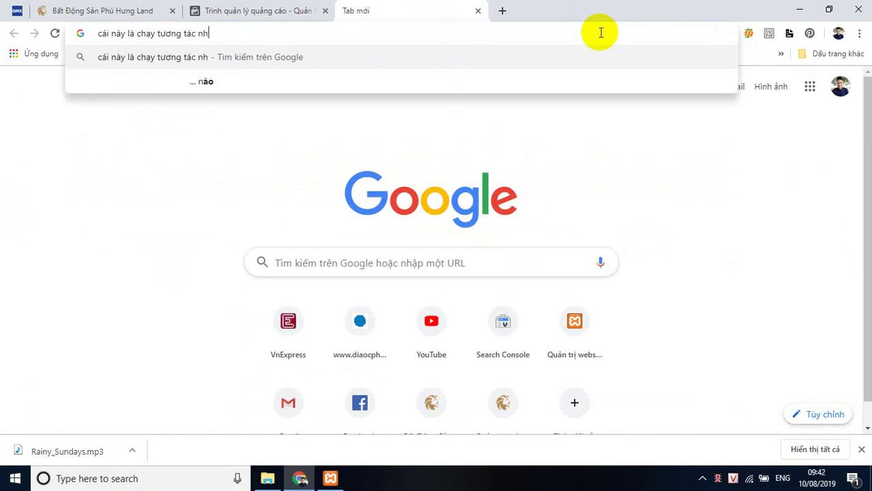
pyautogui.write('é.')
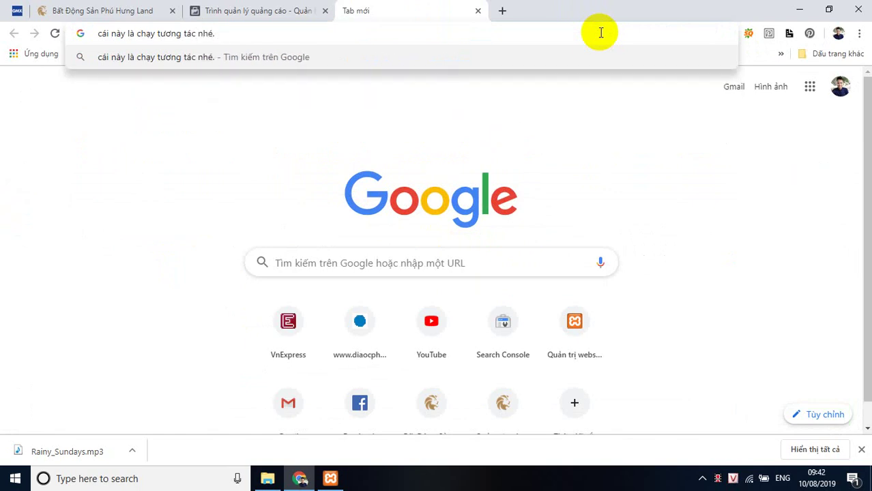
# Add "video sau mình giới thiệu cái khác ok" to the address bar note and submit it as a Google search.
pyautogui.write(' video sa')
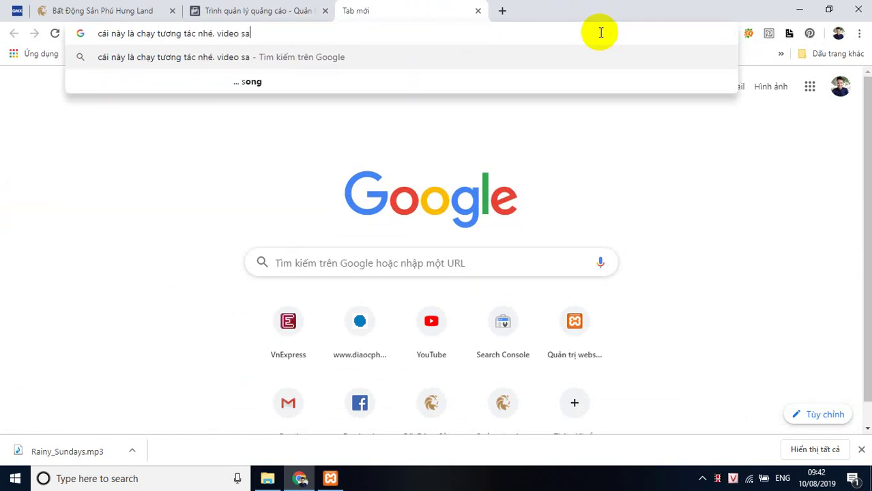
pyautogui.write('u mi')
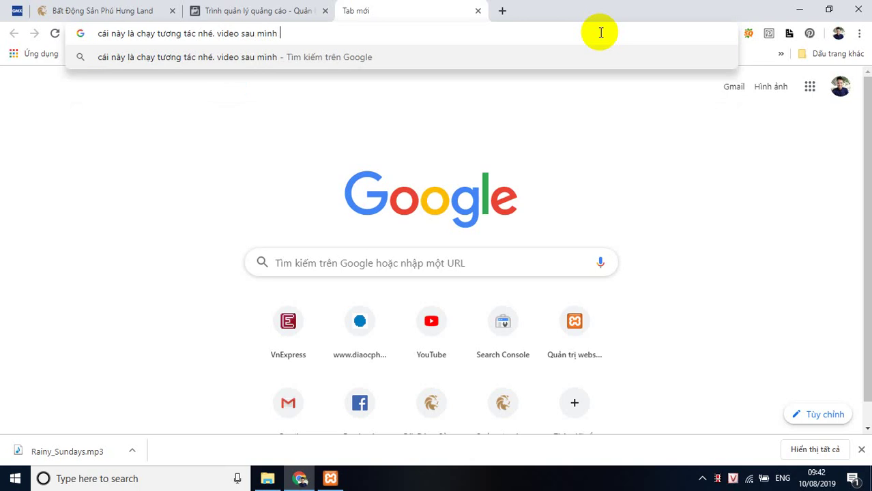
pyautogui.write('nh giới ')
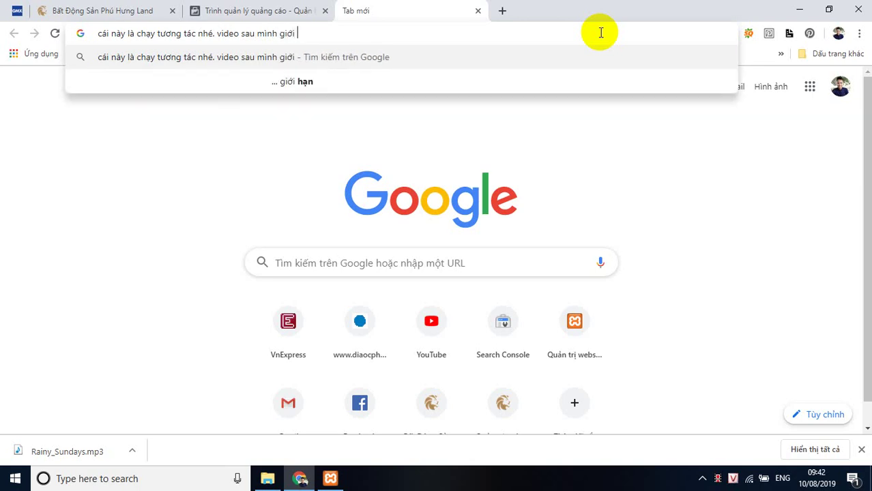
pyautogui.write('thiê')
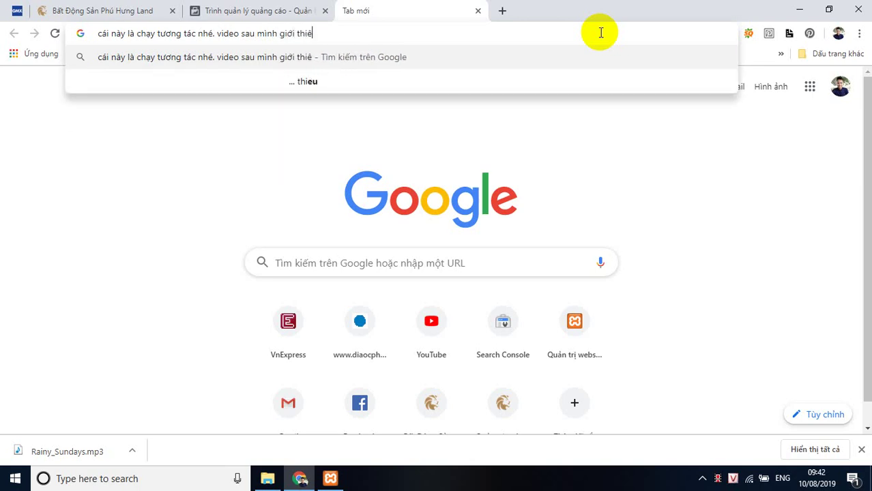
pyautogui.write('ệu cai')
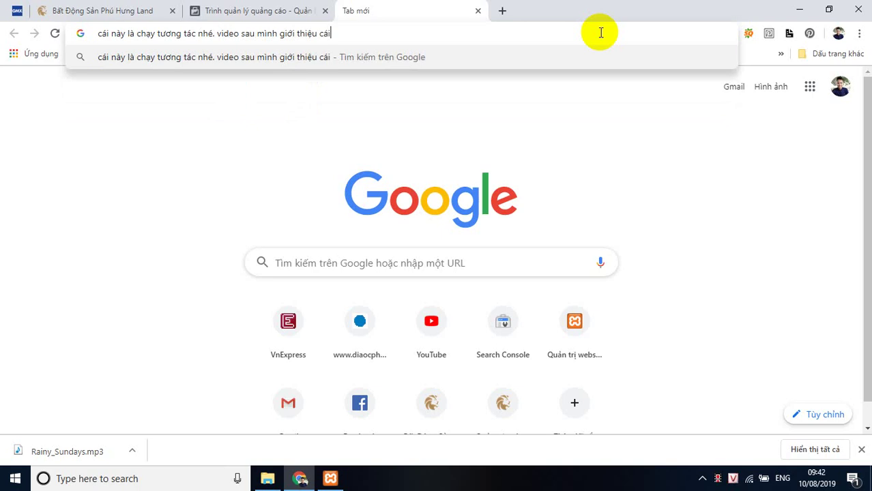
pyautogui.write(' k')
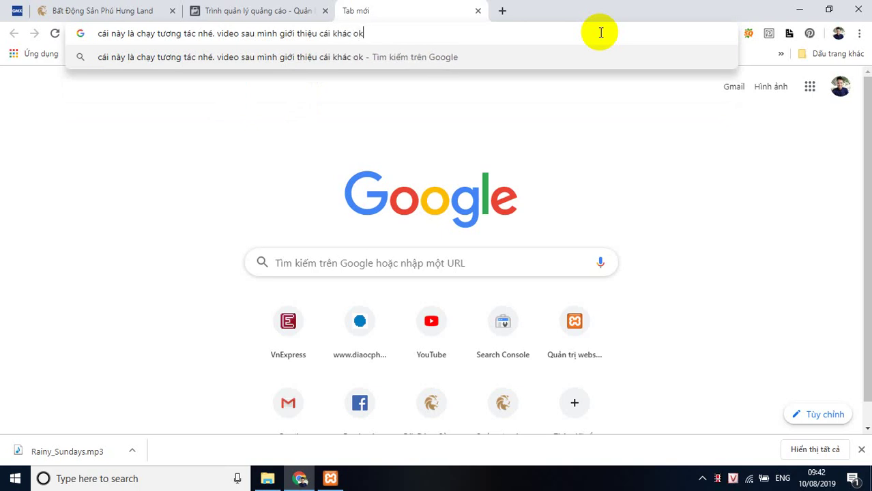
pyautogui.write('hac ok')
pyautogui.press('Return')
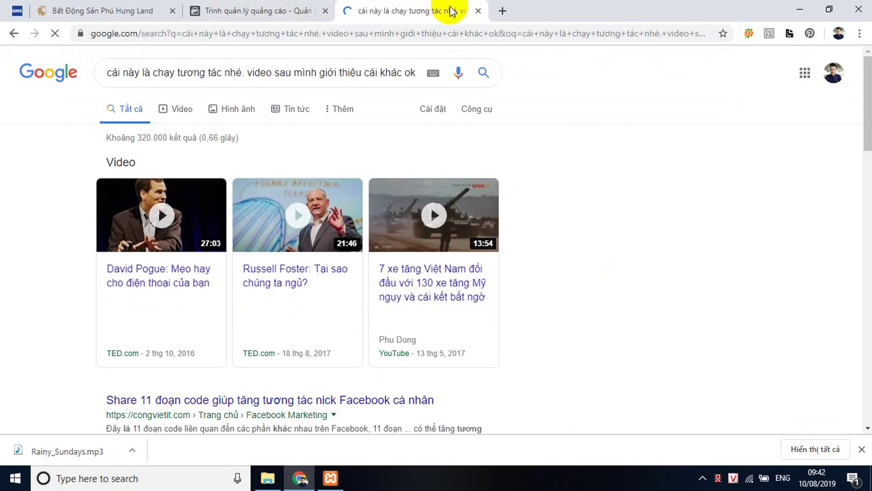
# Close the Google search and open the audience location of ad set 29-61 to examine its targeting radius on the map.
pyautogui.hotkey('ctrl', 'w')
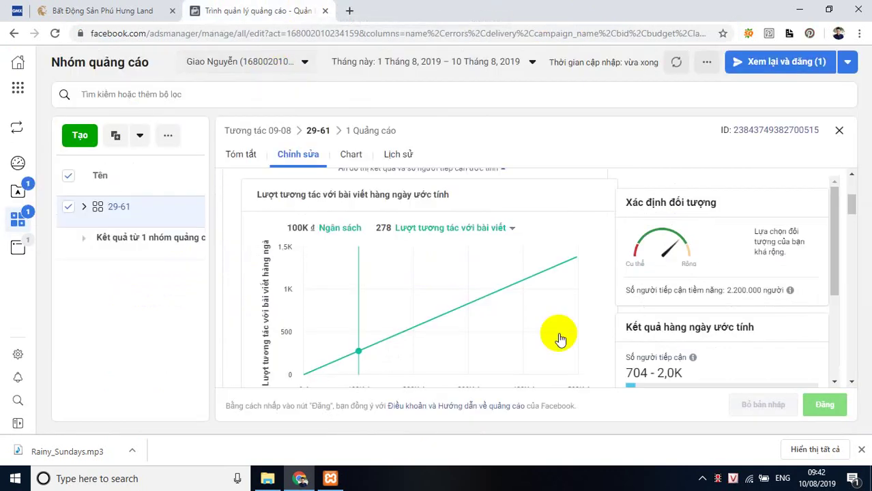
pyautogui.scroll(-5, 570, 240)
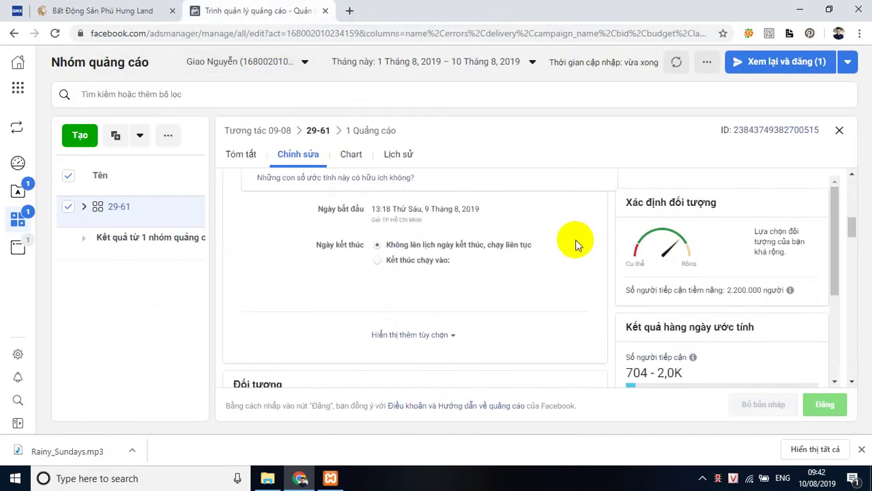
pyautogui.scroll(-6, 547, 263)
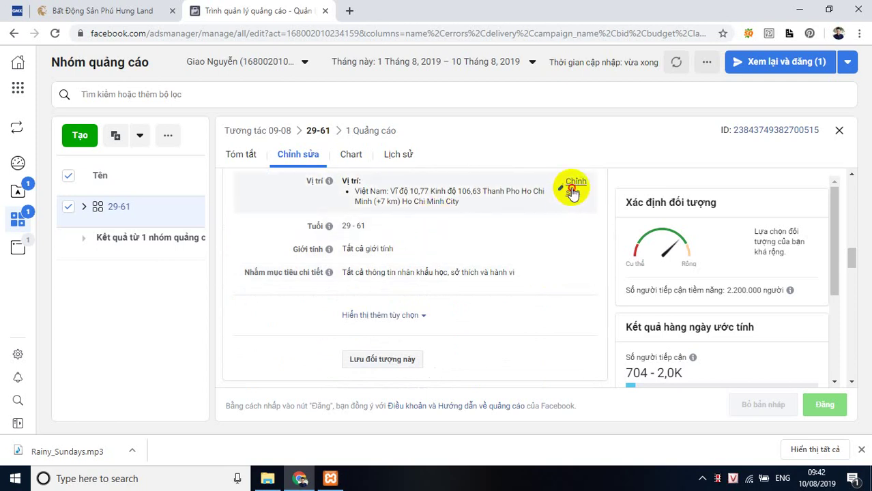
pyautogui.click(571, 191)
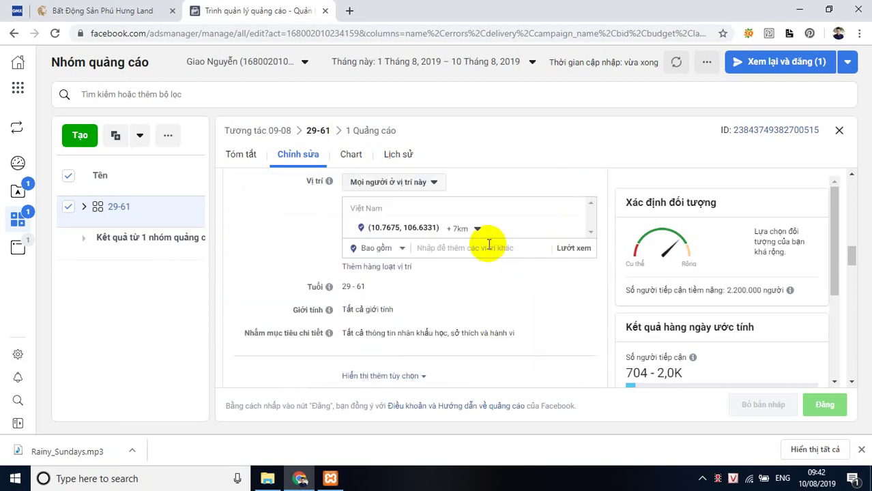
pyautogui.click(488, 246)
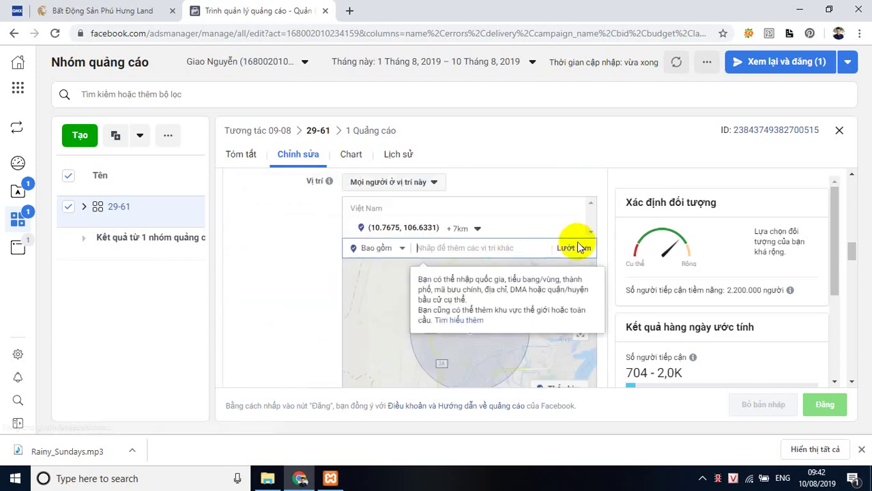
pyautogui.click(608, 341)
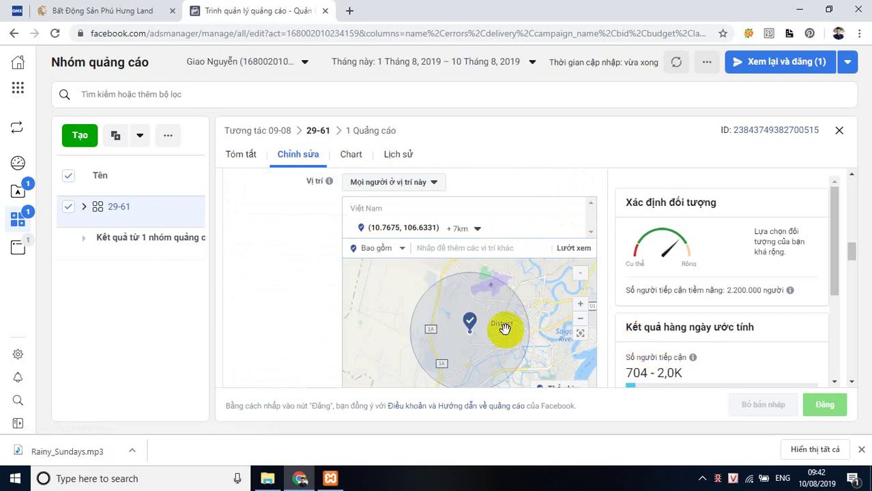
pyautogui.scroll(-1, 504, 328)
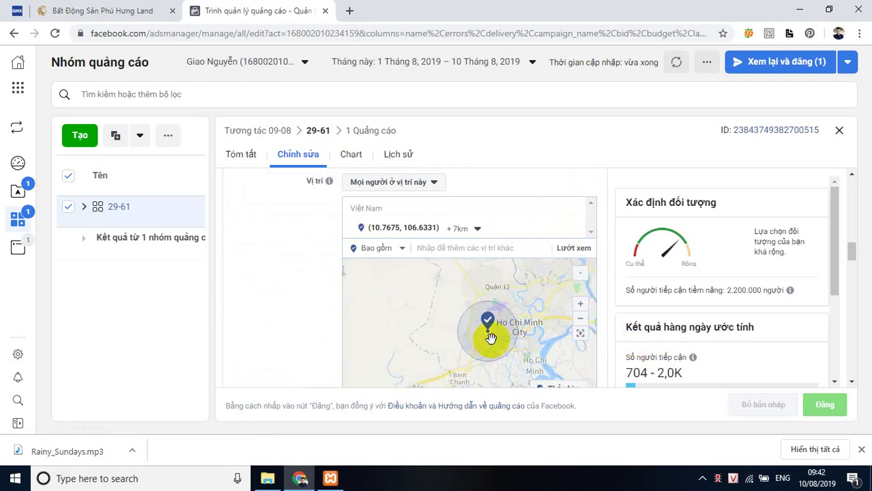
pyautogui.scroll(1, 491, 338)
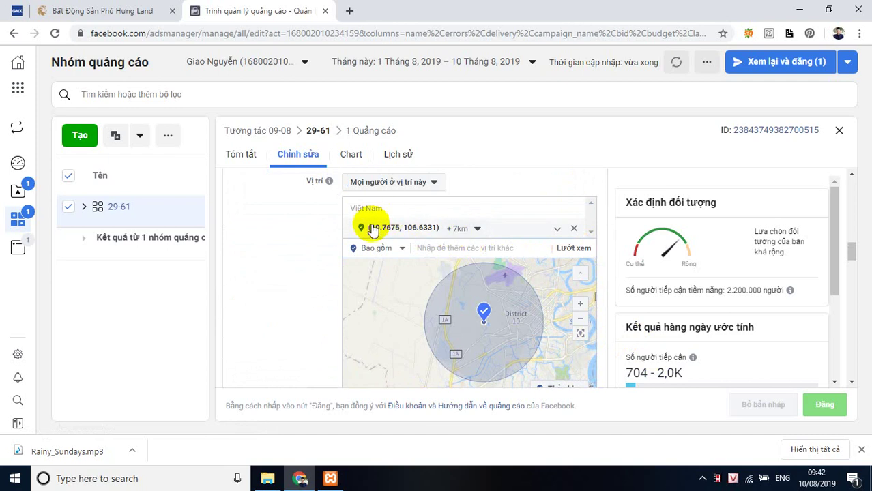
# Highlight the age range in the ad set's audience settings.
pyautogui.scroll(-4, 288, 306)
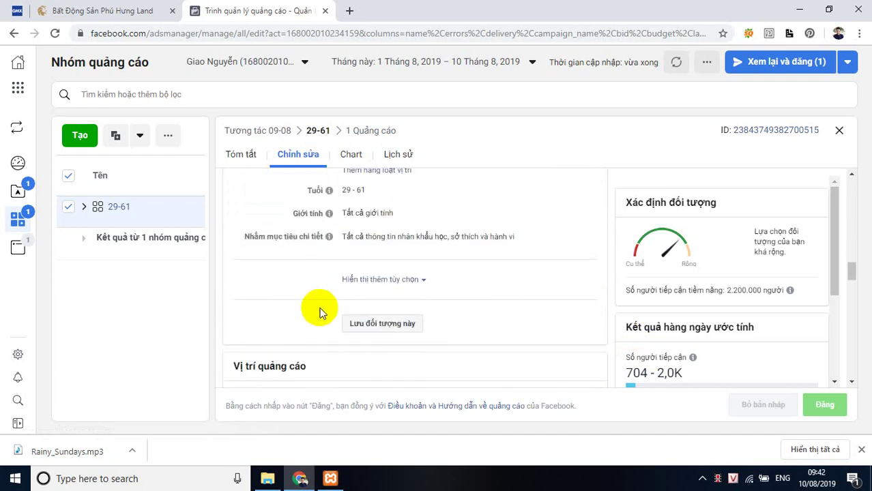
pyautogui.scroll(1, 321, 313)
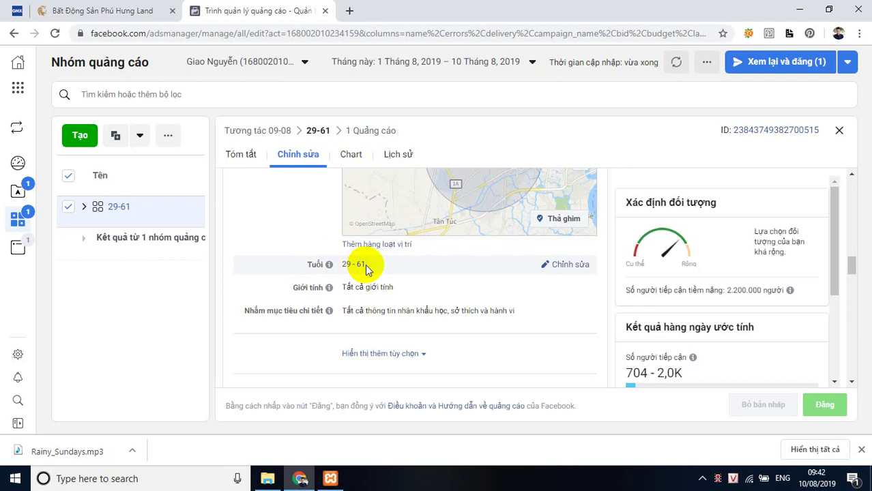
pyautogui.tripleClick(351, 268)
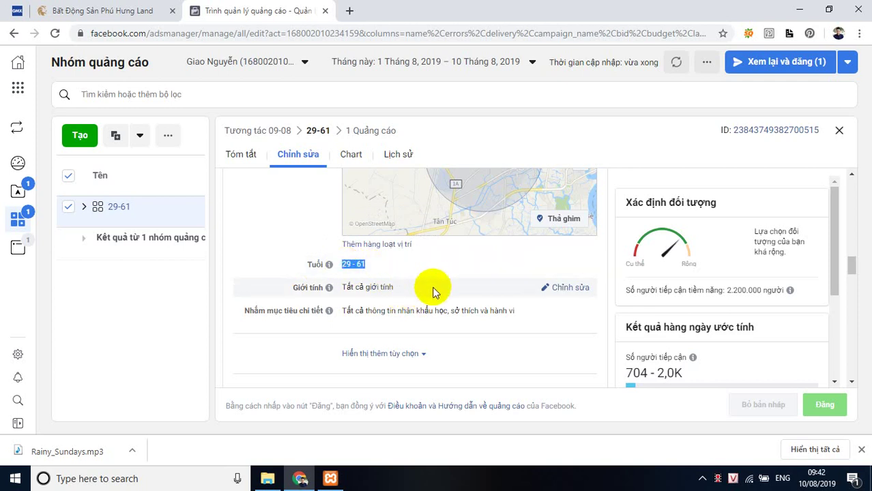
# Open detailed targeting, enter the viewer note "không chọn gì hết né. ok" in its search field, clear it and close the suggestions.
pyautogui.click(582, 312)
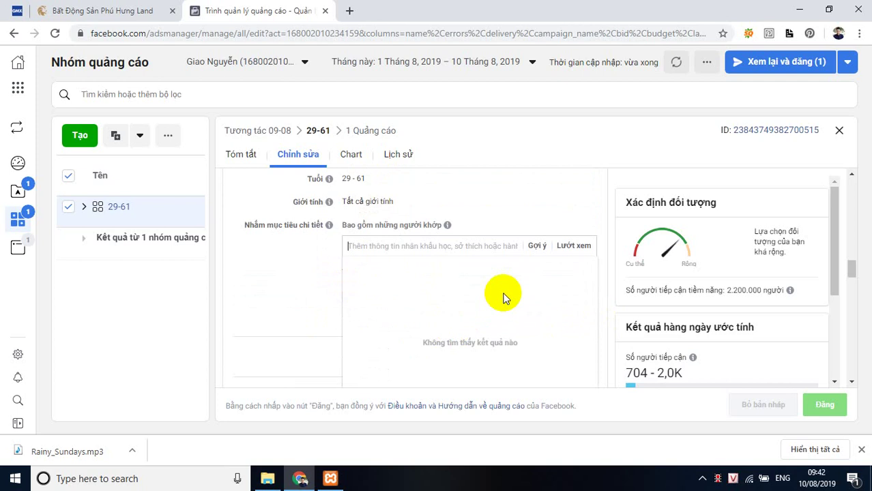
pyautogui.write('không chọn gì hết nè. ok')
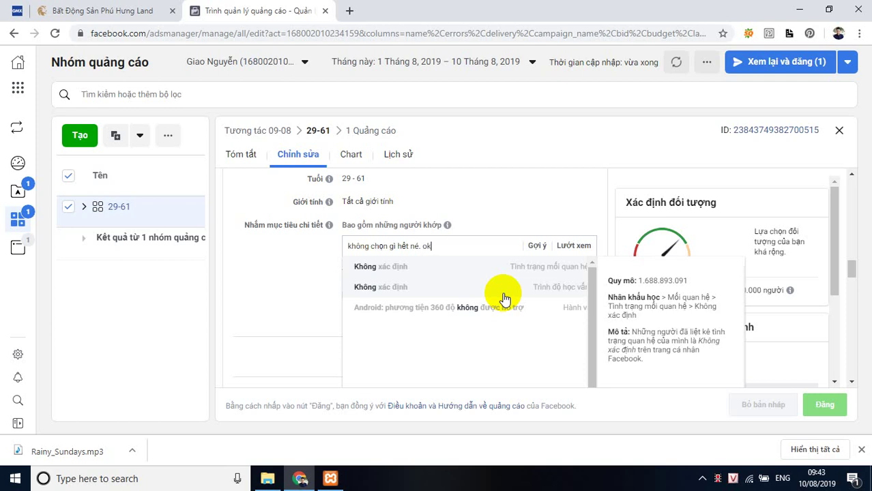
pyautogui.hotkey('ctrl', 'a')
pyautogui.press('BackSpace')
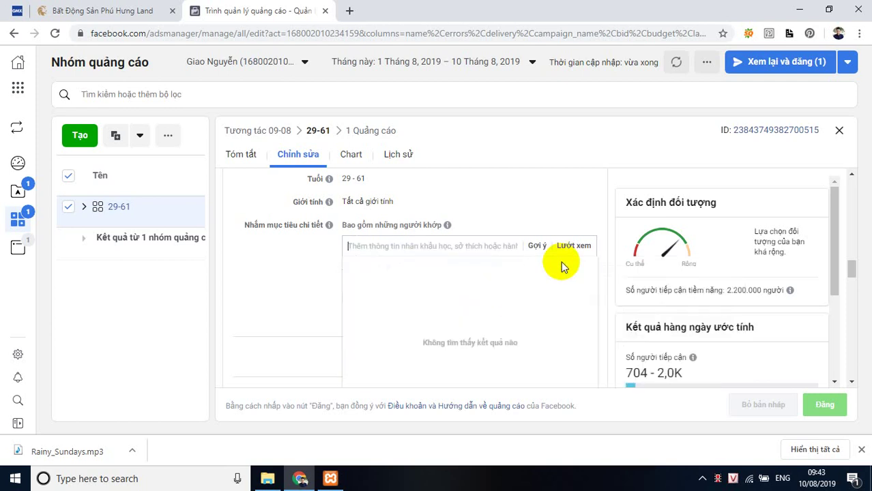
pyautogui.scroll(-3, 308, 311)
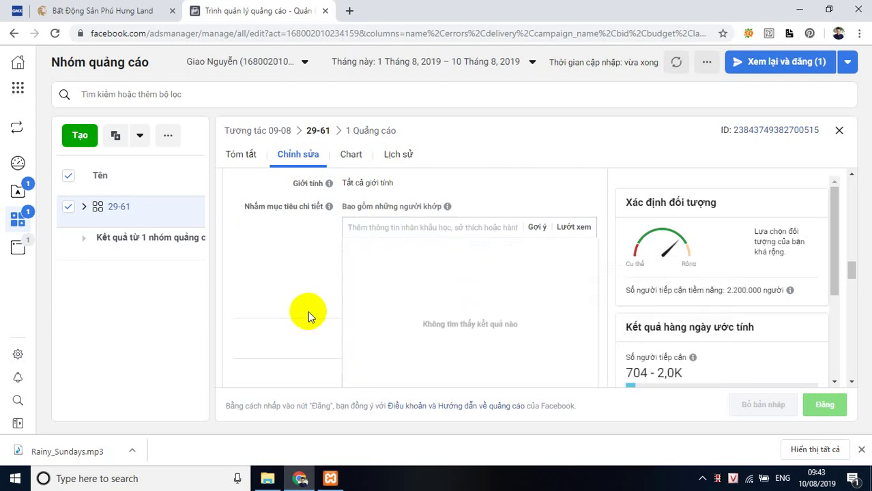
pyautogui.click(610, 256)
# Point out the option Chỉnh sửa vị trí quảng cáo in the ad set's placement section.
pyautogui.scroll(-1, 390, 336)
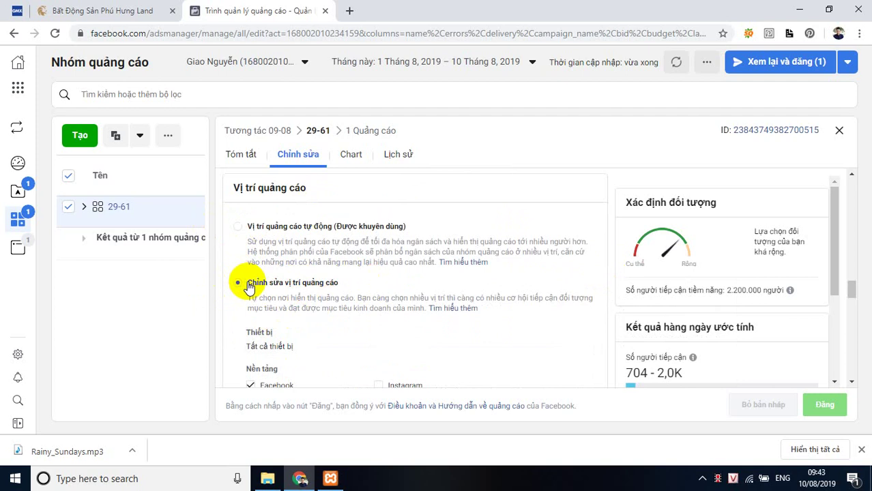
pyautogui.rightClick(332, 289)
pyautogui.click(541, 277)
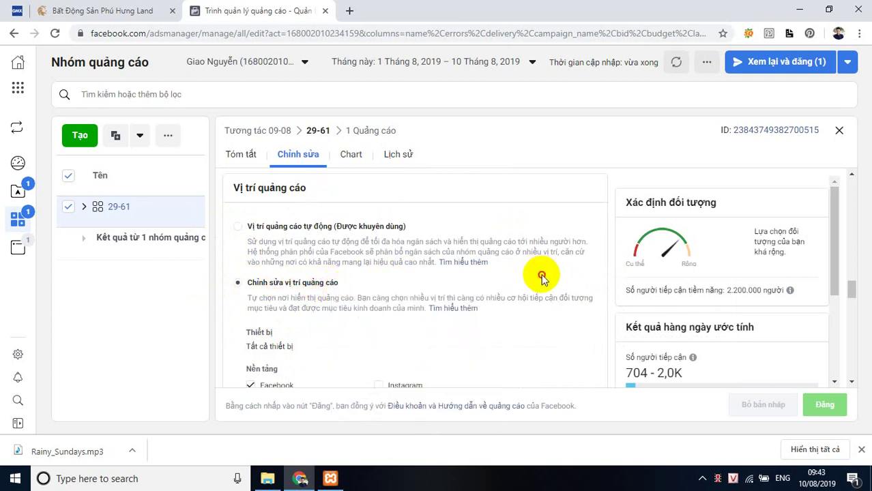
# Write the note "chọn chỉnh sửa vị trí quảng cáo nhé" in the address bar of a new tab.
pyautogui.click(349, 11)
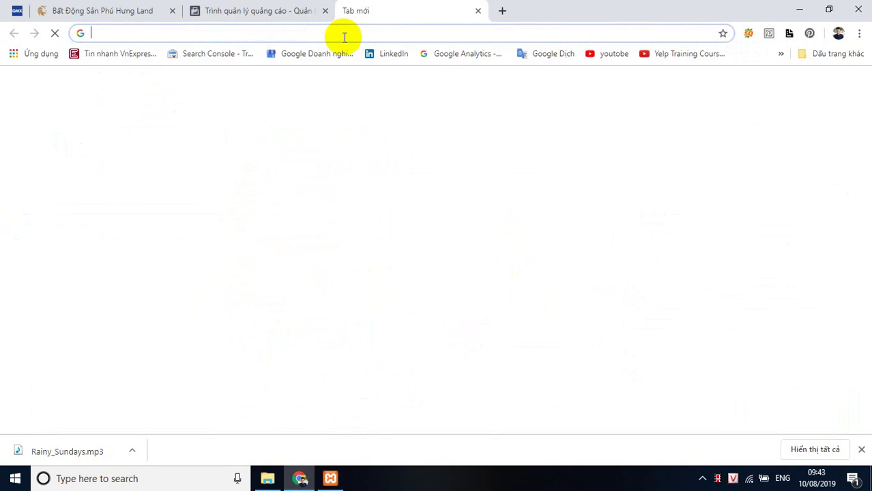
pyautogui.write('chong')
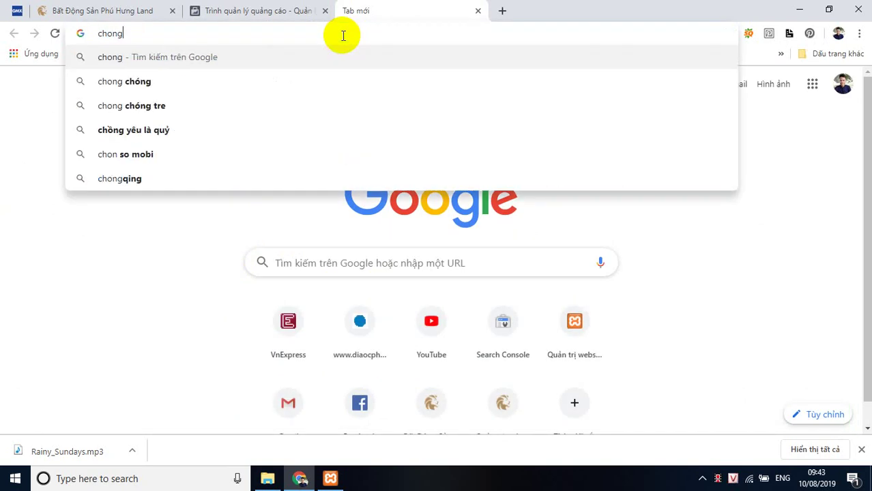
pyautogui.write('j')
pyautogui.press('BackSpace')
pyautogui.write('chin')
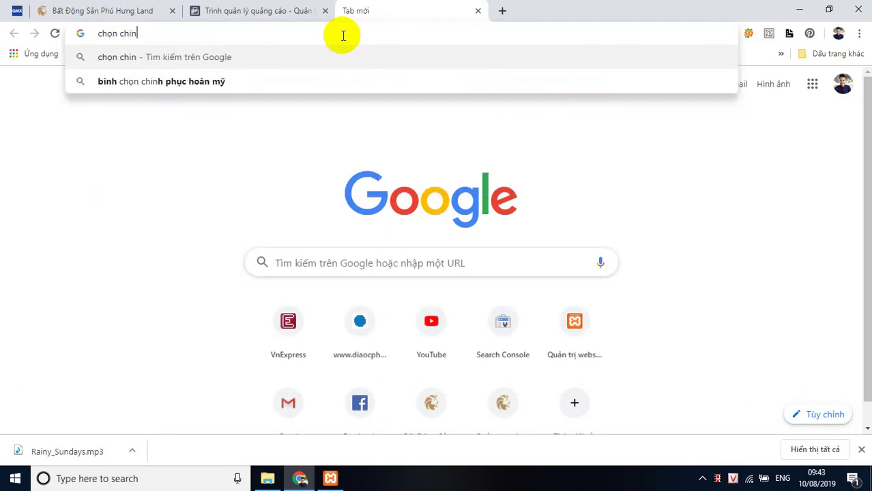
pyautogui.write('hr suawr v')
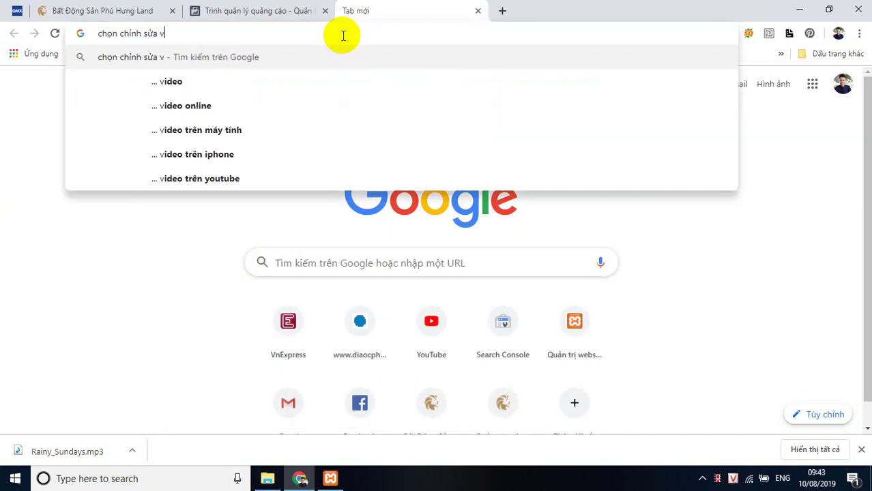
pyautogui.write('ij tris quarng')
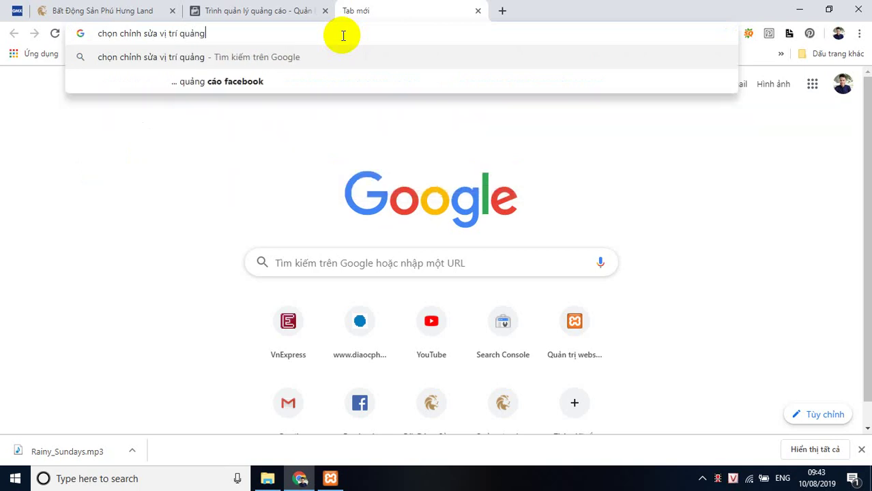
pyautogui.write(' cao nhes')
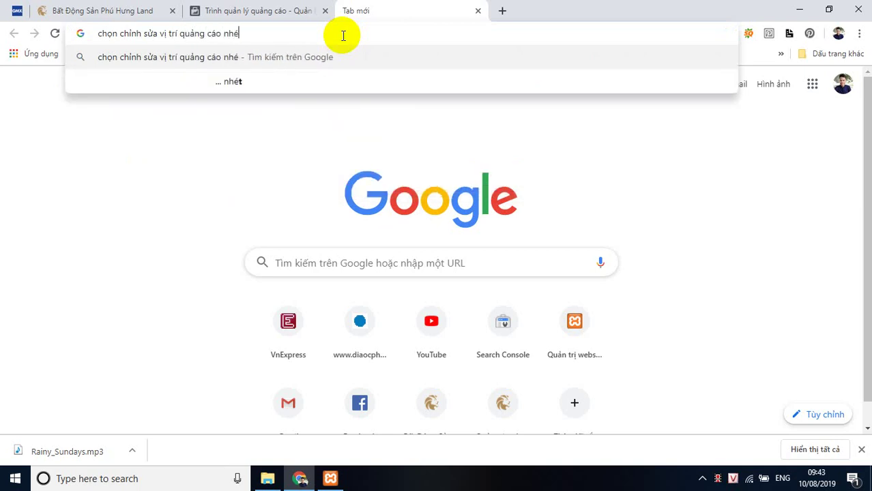
# Return to the ad set and review the chosen platforms and feed placements, highlighting Bảng tin Facebook and Bảng tin video trên Facebook.
pyautogui.click(279, 10)
pyautogui.scroll(-1, 436, 296)
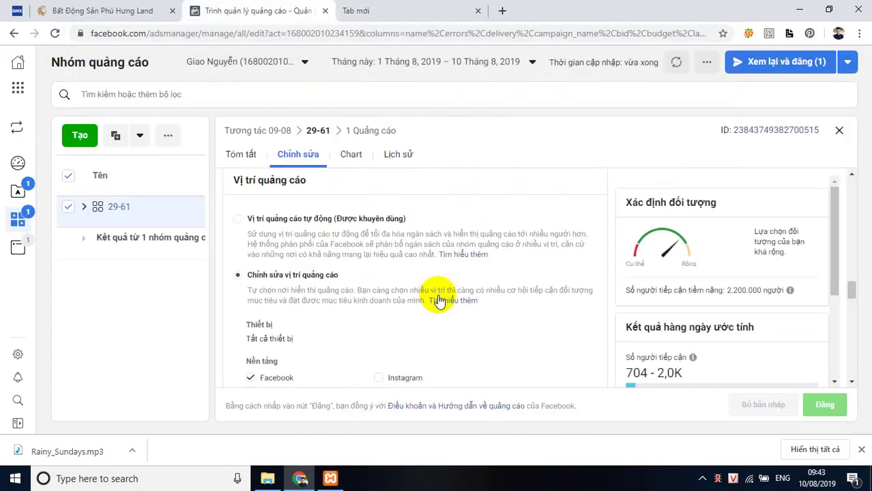
pyautogui.scroll(-1, 439, 300)
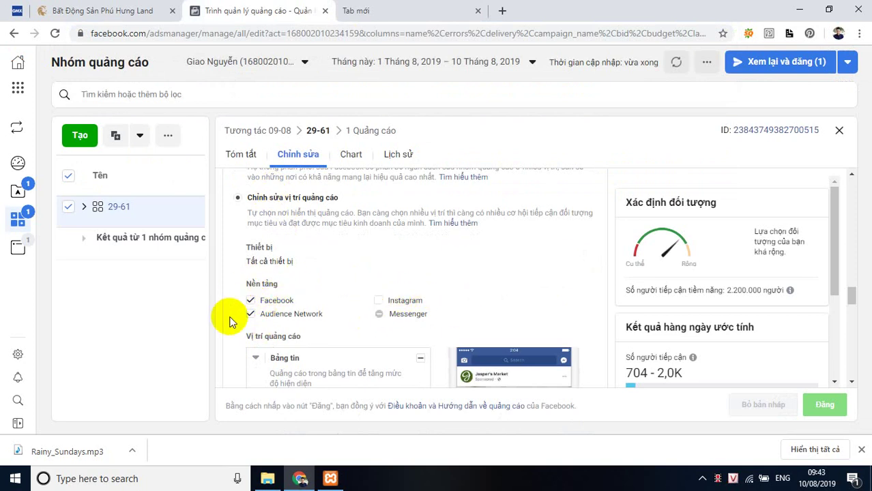
pyautogui.scroll(-3, 276, 335)
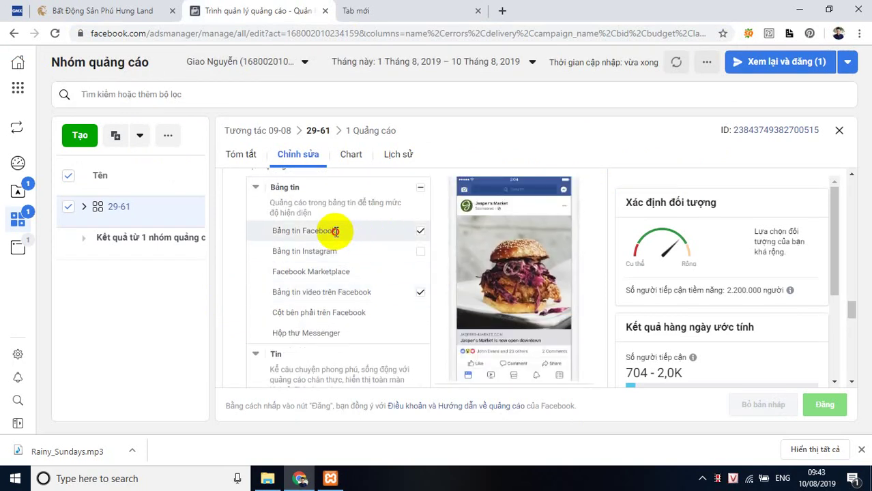
pyautogui.tripleClick(335, 232)
pyautogui.tripleClick(372, 294)
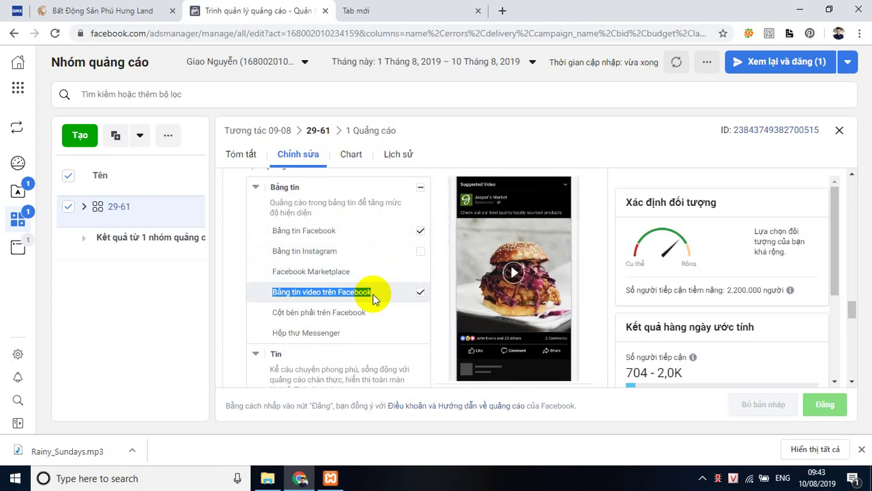
pyautogui.scroll(-2, 372, 293)
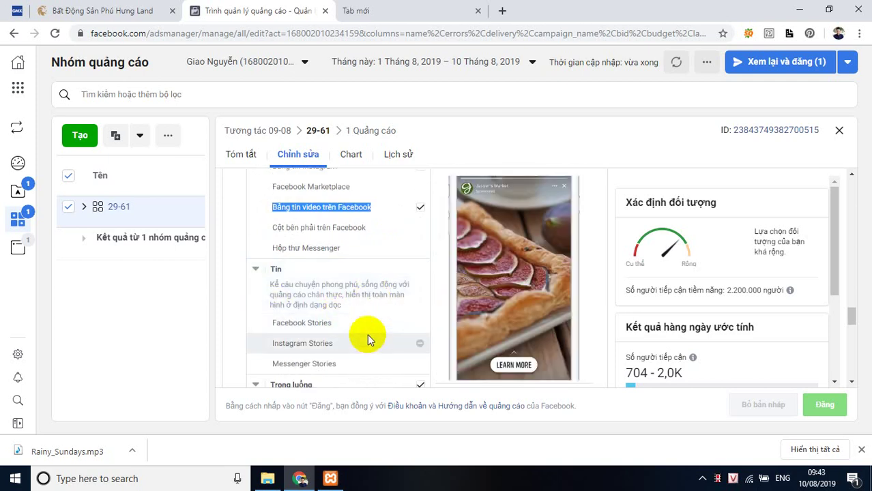
# Review the placements under Trong luồng, Trong bài viết and Ứng dụng và trang web, highlighting their descriptions and the Facebook entries.
pyautogui.scroll(-2, 367, 333)
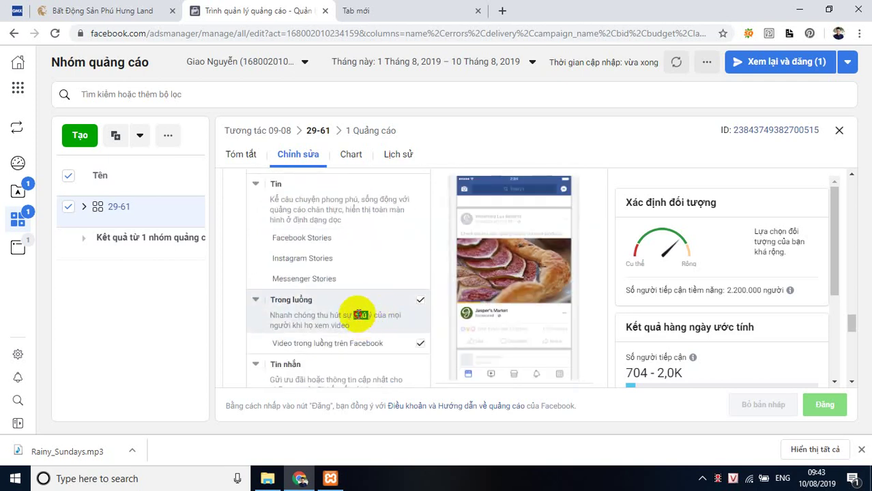
pyautogui.tripleClick(360, 315)
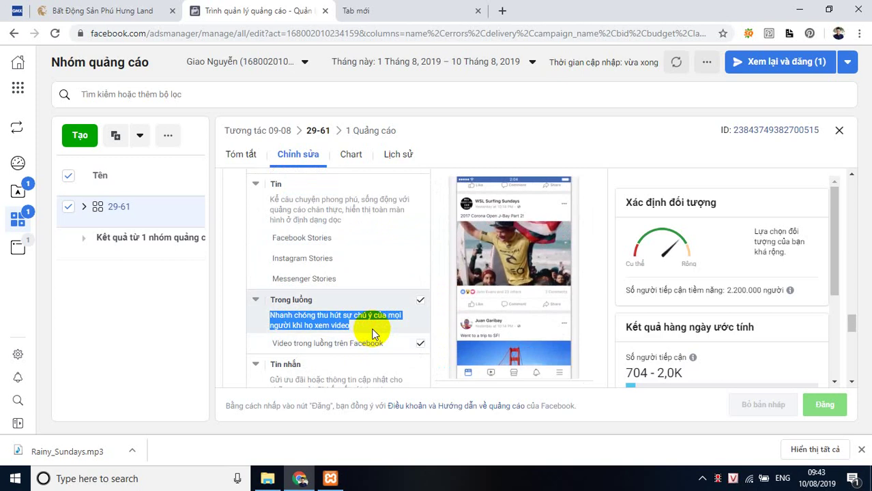
pyautogui.scroll(-2, 369, 327)
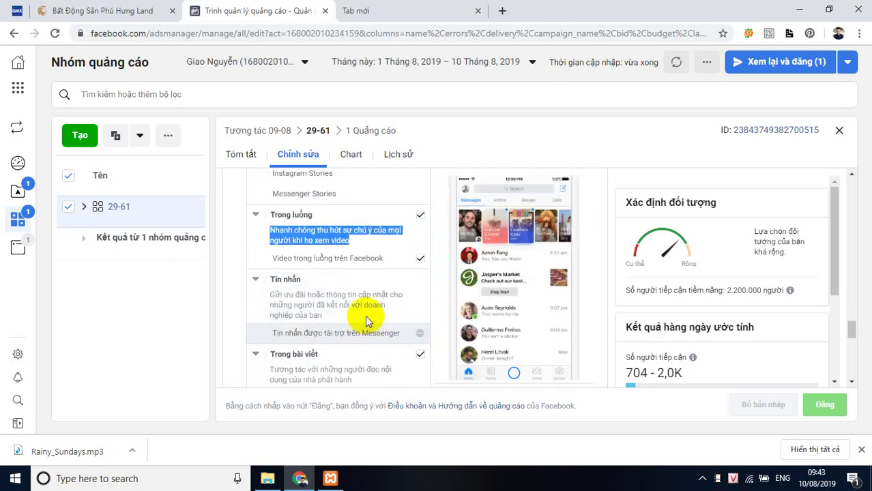
pyautogui.tripleClick(364, 259)
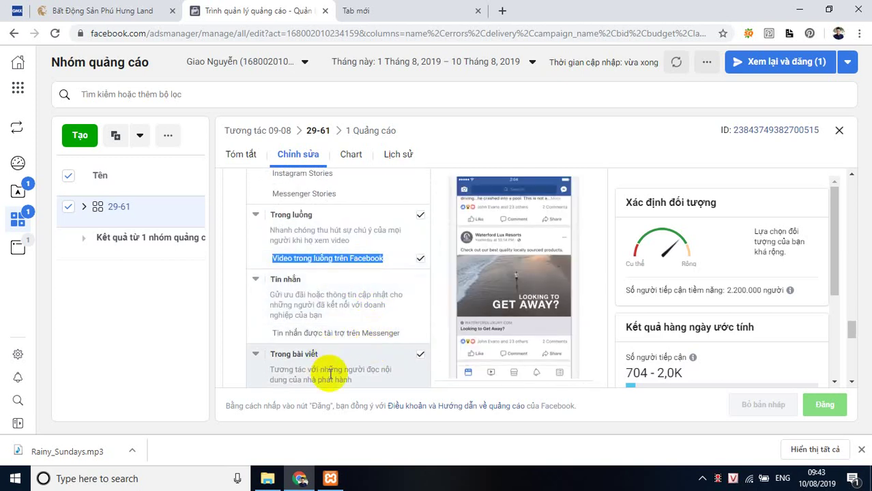
pyautogui.tripleClick(330, 372)
pyautogui.scroll(-1, 376, 337)
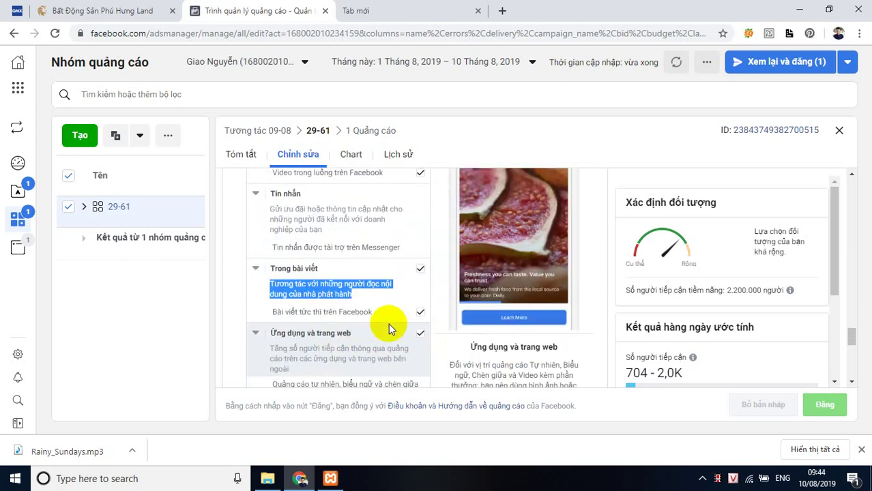
pyautogui.tripleClick(333, 311)
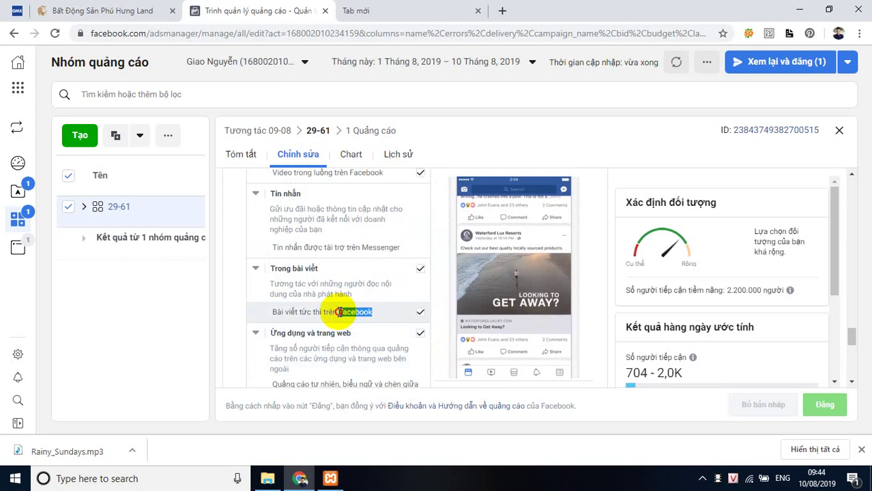
pyautogui.tripleClick(362, 349)
pyautogui.scroll(-1, 368, 342)
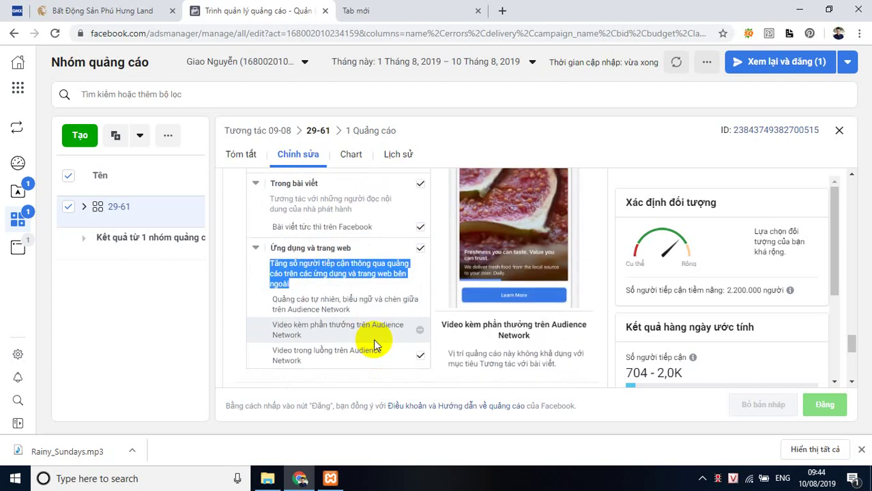
# Highlight Video trong luồng trên Audience Network and review the placements from Ứng dụng và trang web back up to Bảng tin.
pyautogui.tripleClick(356, 350)
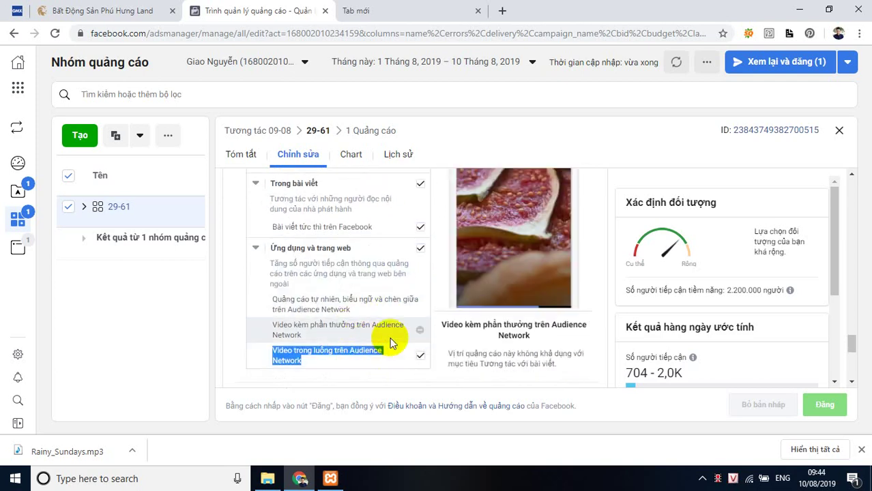
pyautogui.scroll(-1, 391, 341)
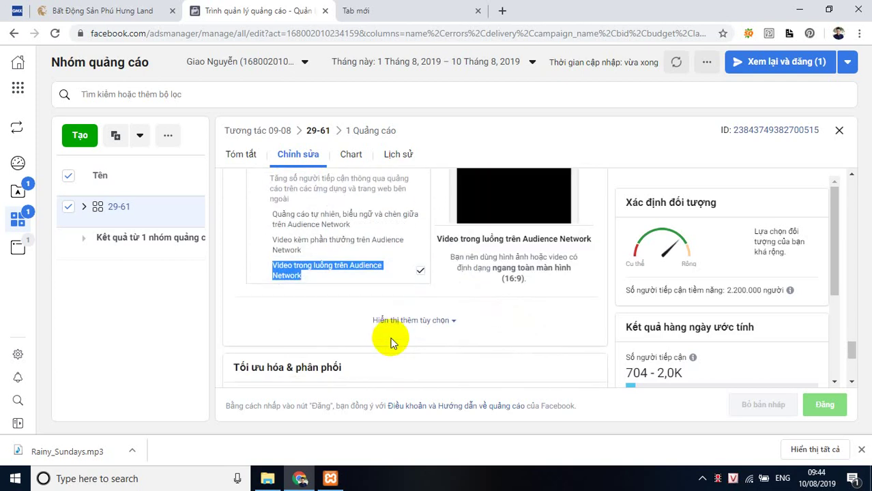
pyautogui.click(612, 234)
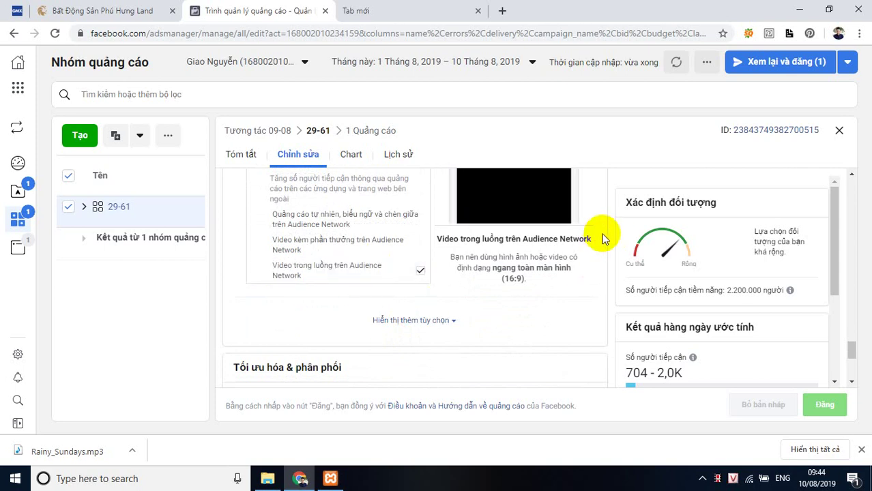
pyautogui.scroll(2, 603, 235)
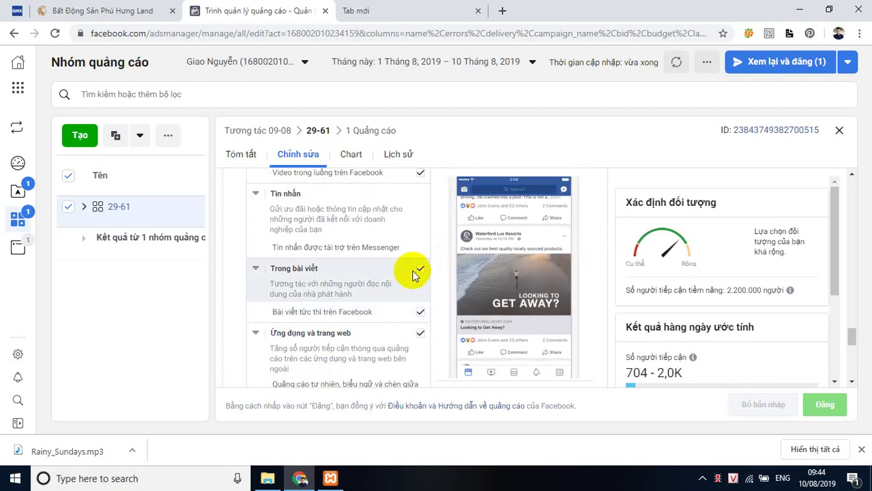
pyautogui.scroll(-2, 398, 280)
pyautogui.scroll(5, 398, 280)
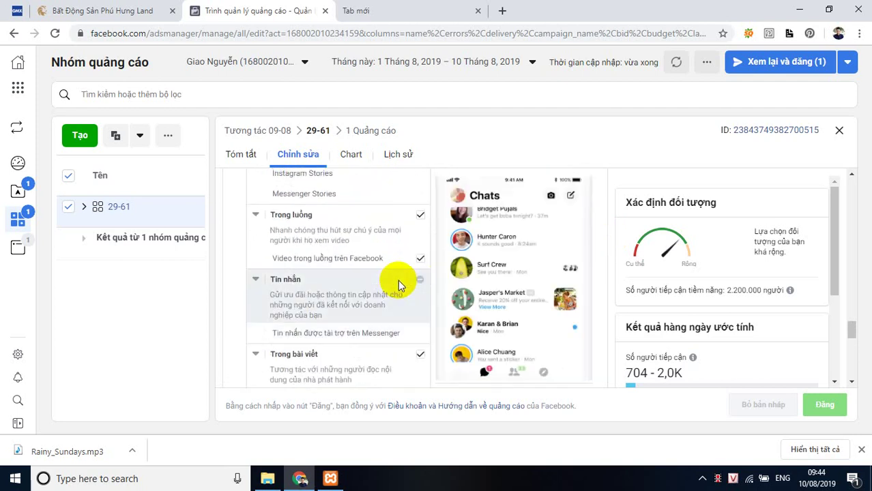
pyautogui.scroll(1, 399, 281)
pyautogui.moveTo(17, 247)
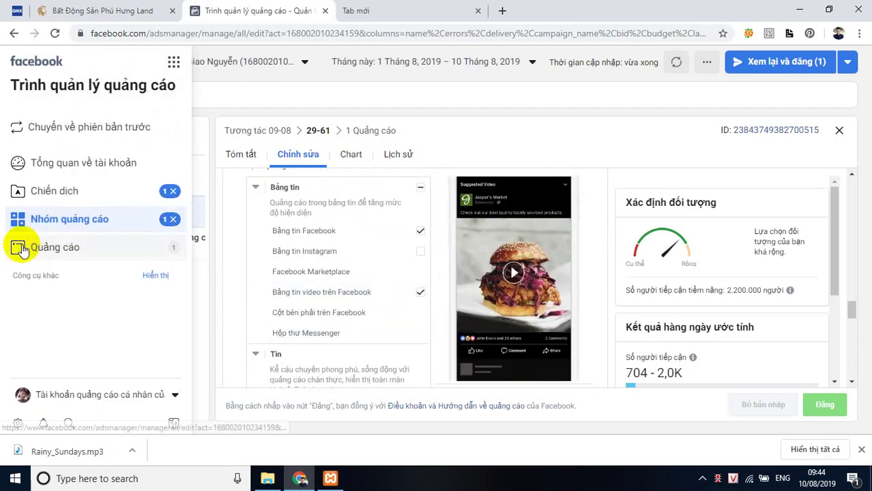
# Clear the old note in the blank tab's address bar and start a new one reading "song phồng".
pyautogui.click(385, 11)
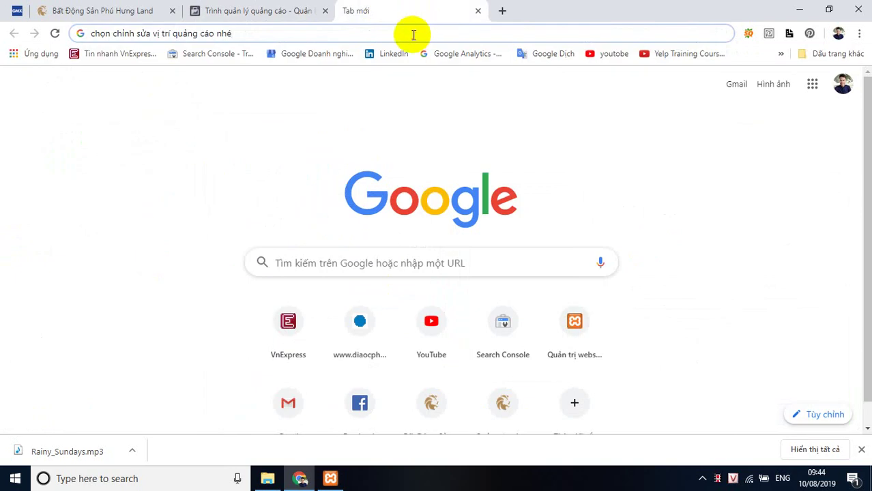
pyautogui.hotkey('ctrl', 'a')
pyautogui.press('BackSpace')
pyautogui.write('ở')
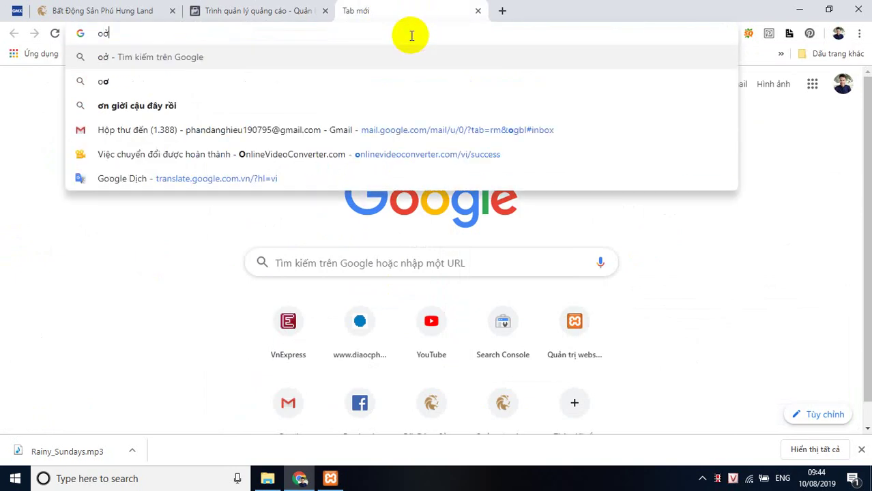
pyautogui.press('BackSpace')
pyautogui.press('BackSpace')
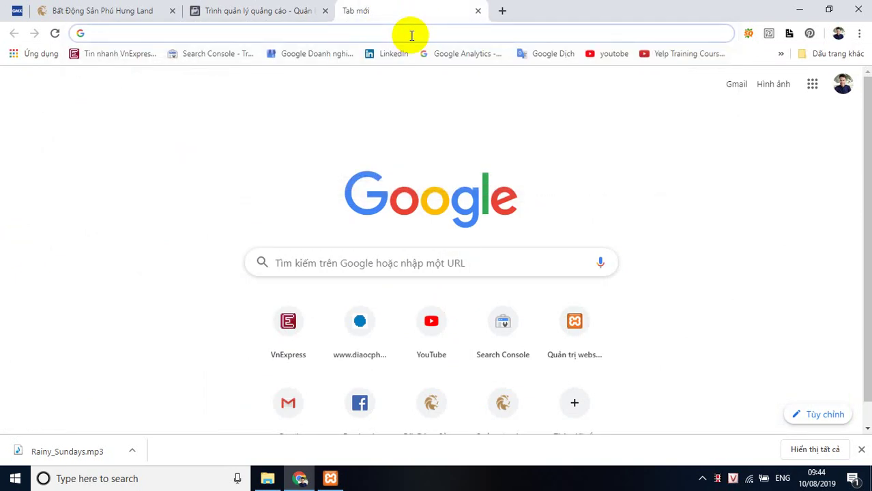
pyautogui.write('song phó')
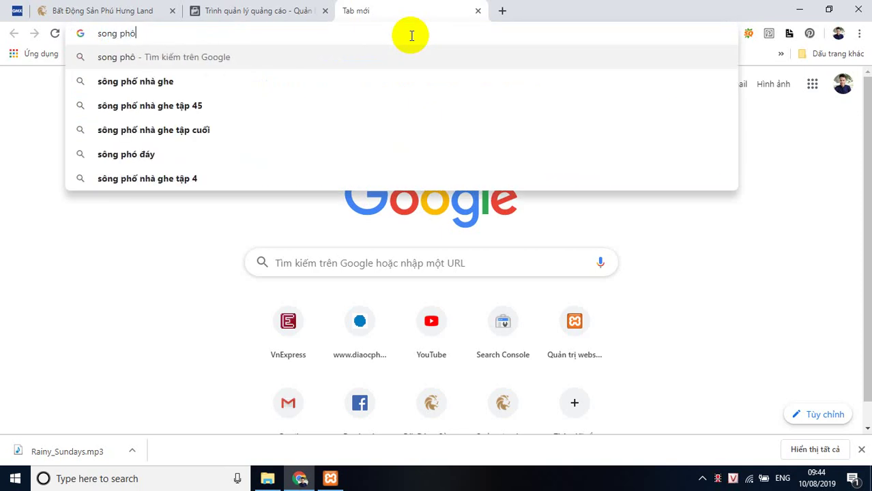
pyautogui.press('BackSpace')
pyautogui.write('ồng')
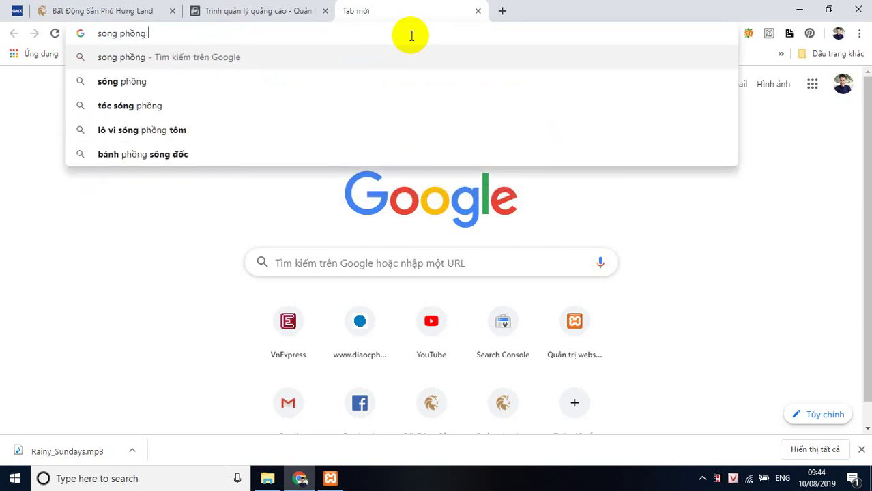
# Return to the ads manager and open the Quảng cáo level of the campaign.
pyautogui.click(318, 10)
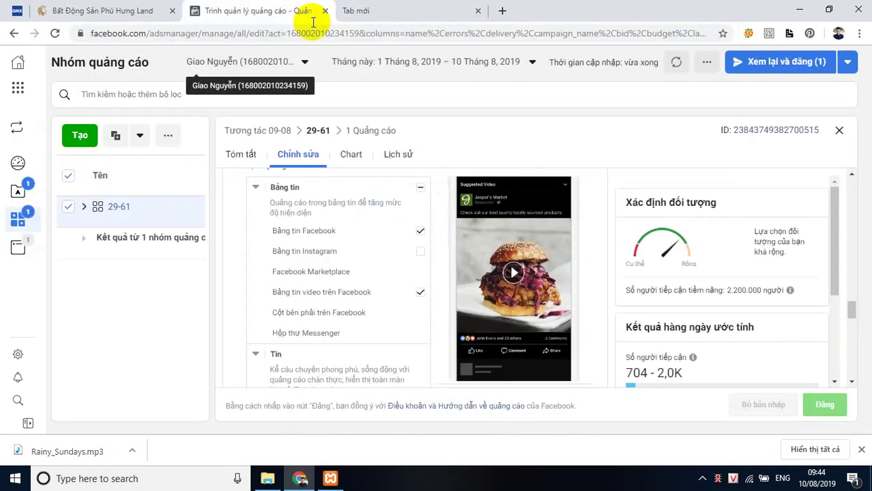
pyautogui.click(402, 11)
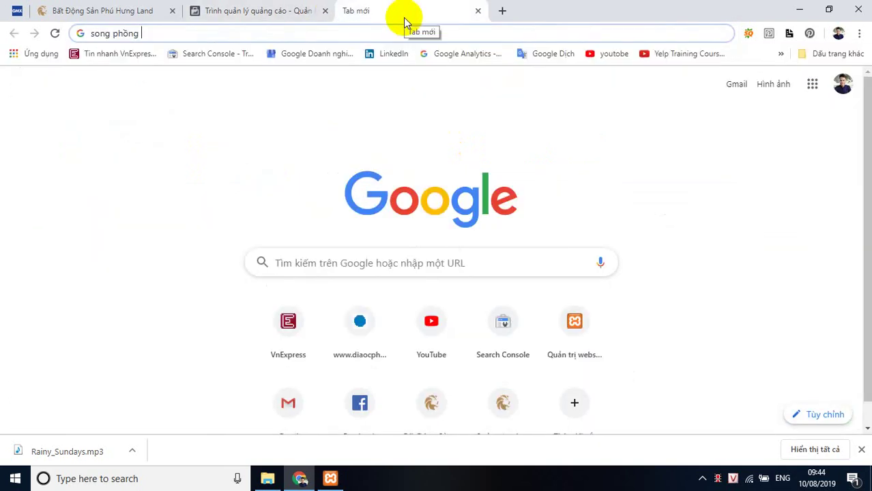
pyautogui.click(273, 11)
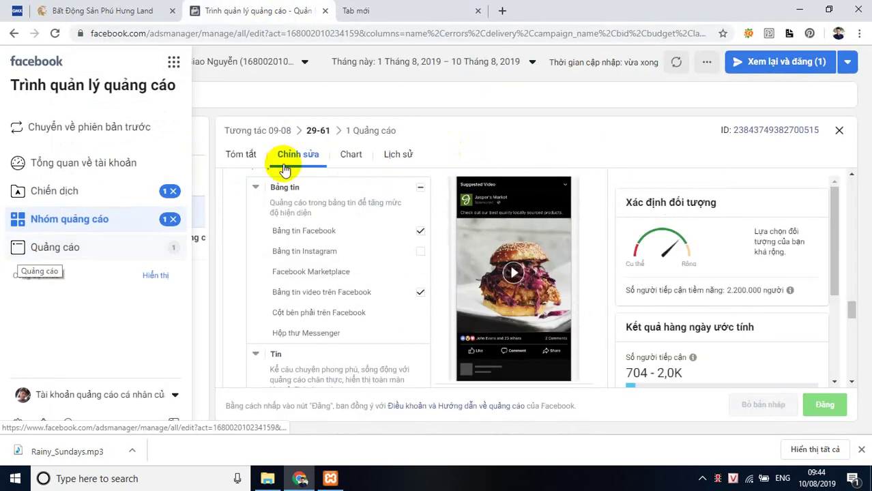
pyautogui.click(18, 254)
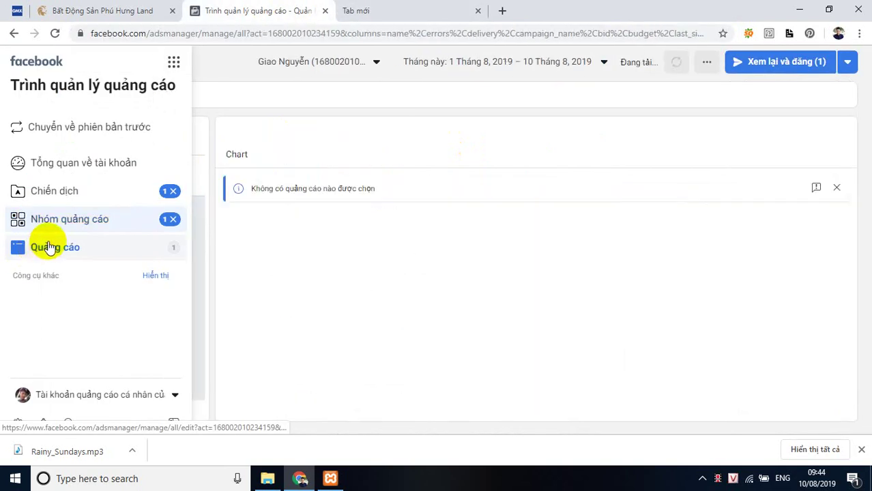
# Go back to the blank tab and correct the note to "song phần nhóm quảng cáo".
pyautogui.click(426, 6)
pyautogui.press('BackSpace')
pyautogui.press('BackSpace')
pyautogui.press('BackSpace')
pyautogui.press('BackSpace')
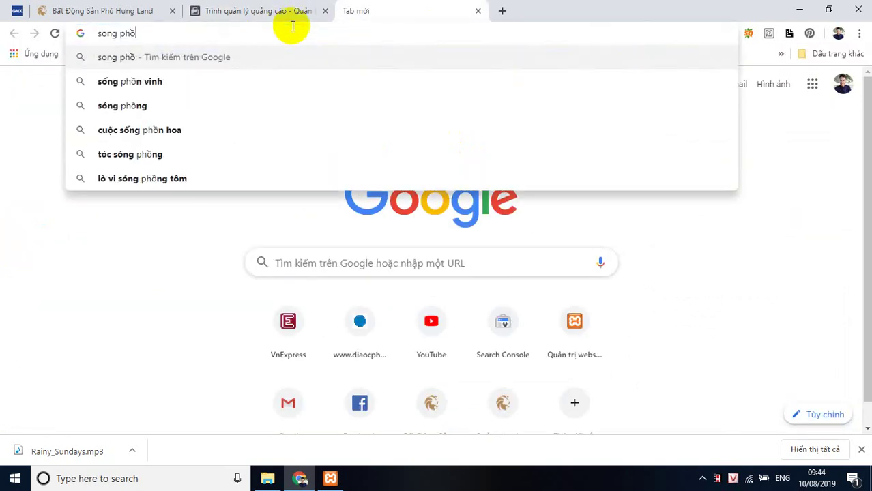
pyautogui.write('àn p')
pyautogui.press('BackSpace')
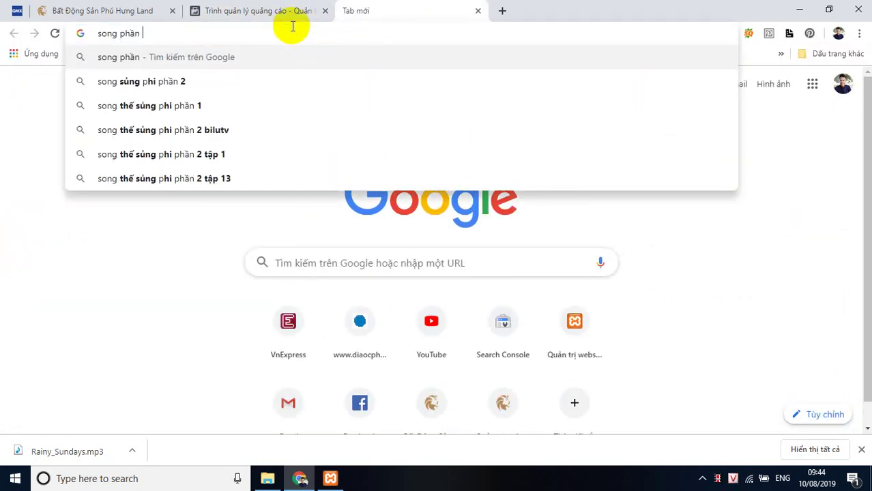
pyautogui.write('nhóm ')
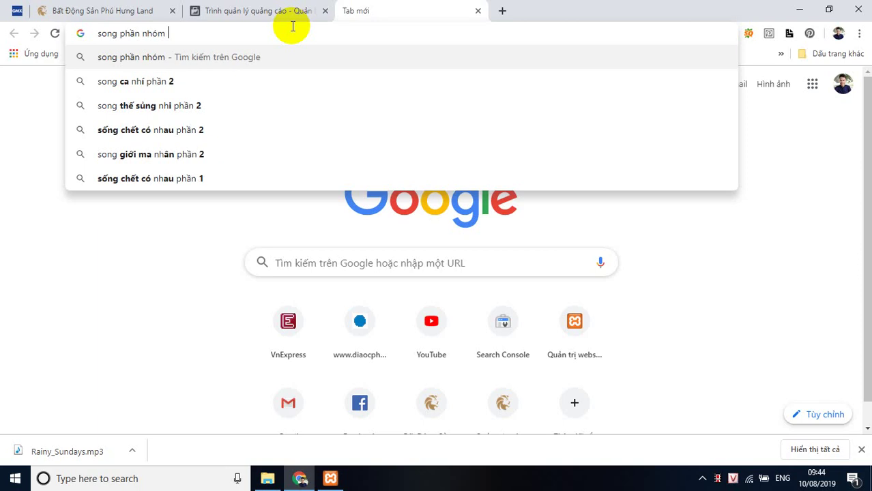
pyautogui.write('quan')
pyautogui.write('g cáo')
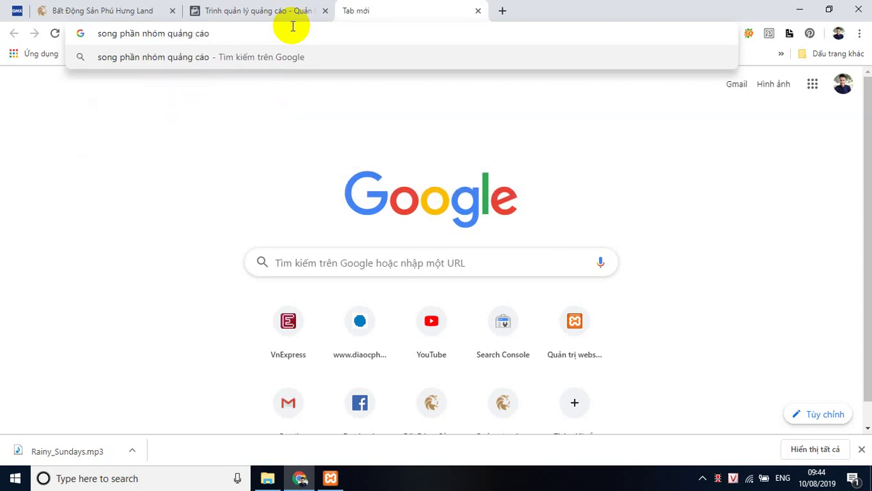
# Extend the note with "-> giờ sang quảng cáo:".
pyautogui.write('-> giờ san')
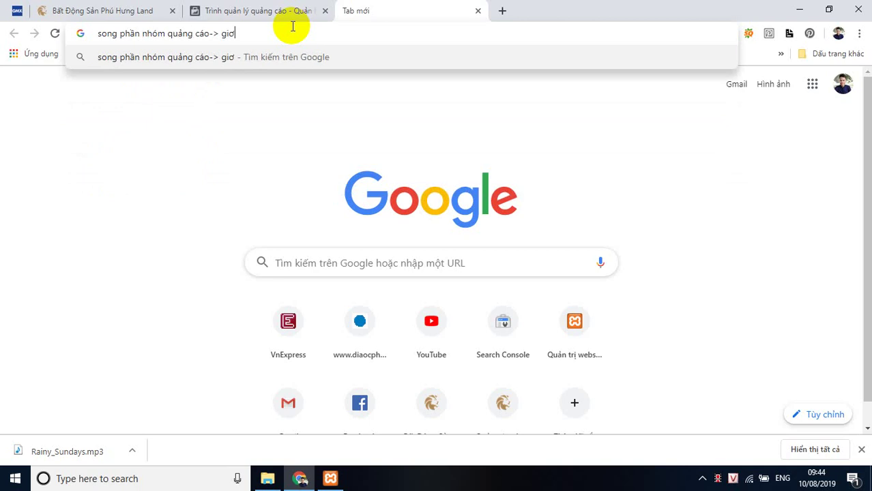
pyautogui.write('g quang')
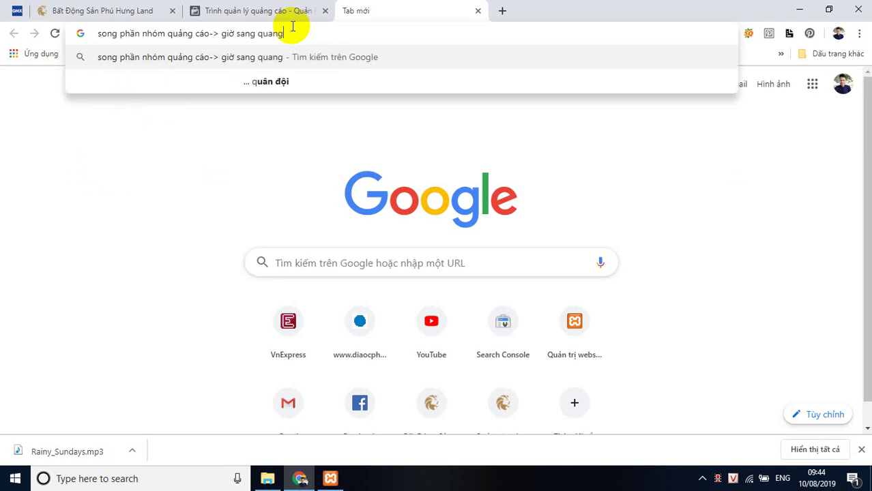
pyautogui.write(' cao')
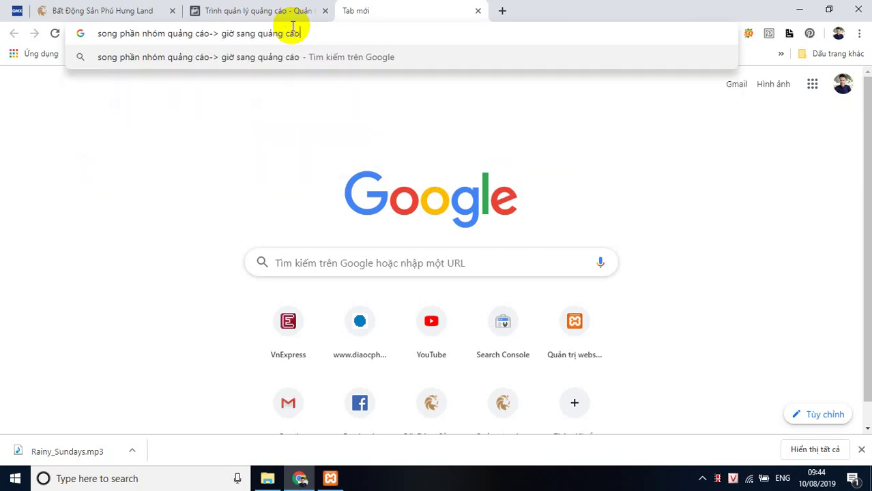
pyautogui.write(': nó')
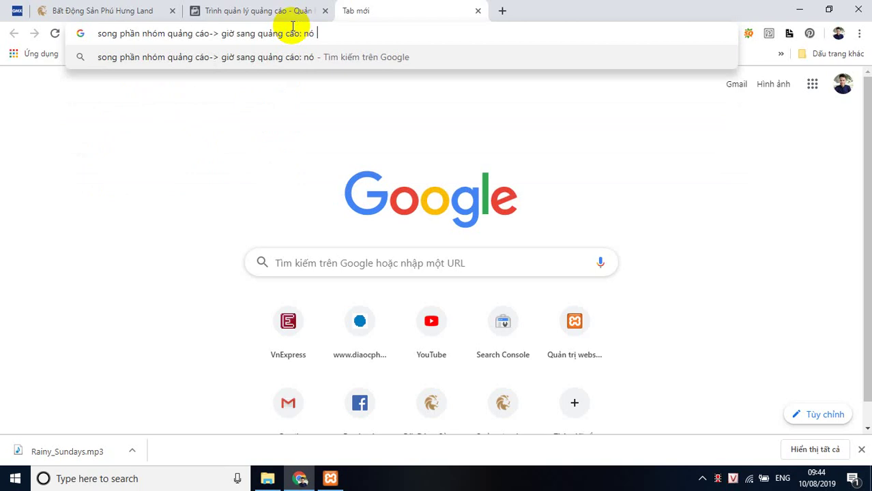
pyautogui.press('BackSpace')
pyautogui.press('BackSpace')
# Continue the note after the colon with "viết bài bình thường và".
pyautogui.write('viêt')
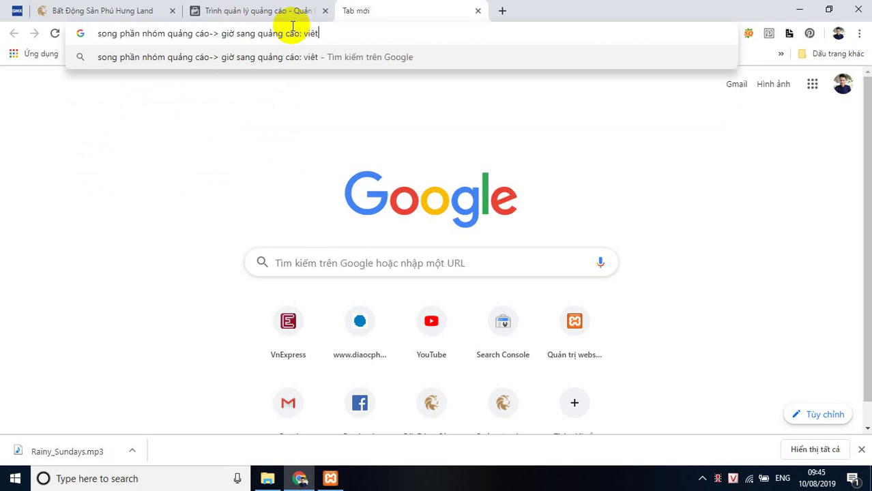
pyautogui.press('BackSpace')
pyautogui.press('BackSpace')
pyautogui.write('ết bà')
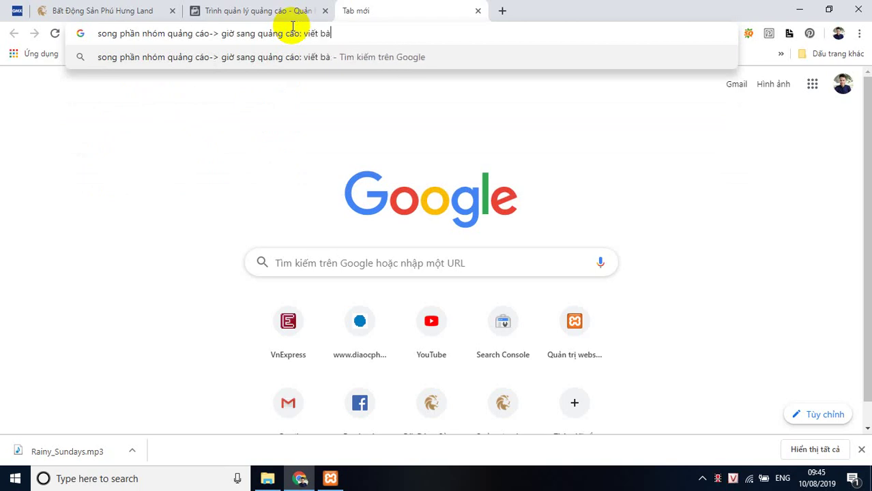
pyautogui.write('i binh ')
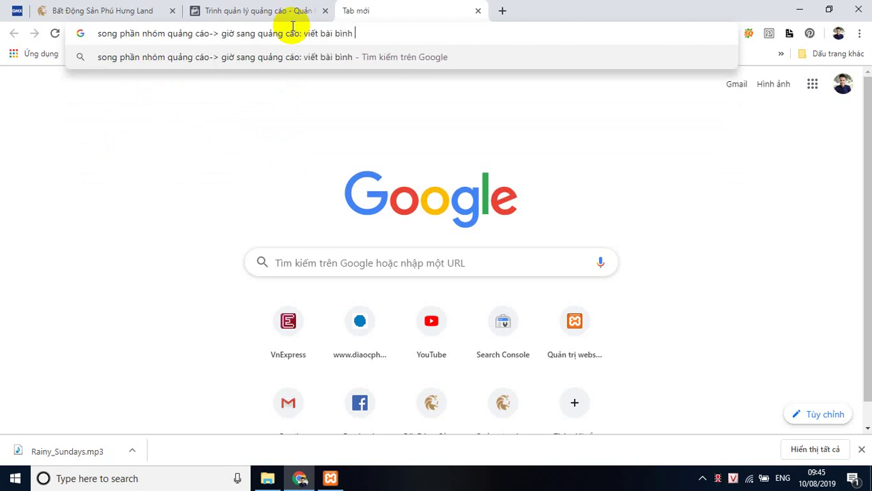
pyautogui.write('thương')
pyautogui.write(' va')
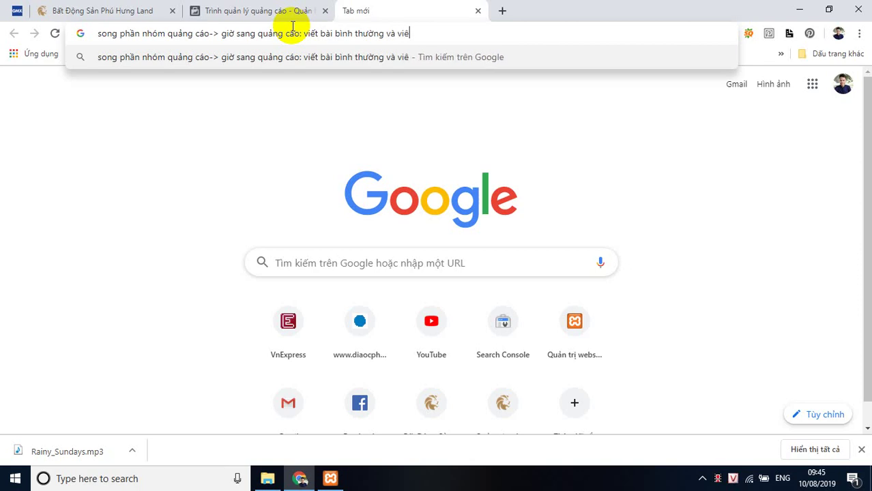
# Complete the note's sentence with "chạy bằng video nhé".
pyautogui.write('ts')
pyautogui.press('BackSpace')
pyautogui.press('BackSpace')
pyautogui.press('BackSpace')
pyautogui.press('BackSpace')
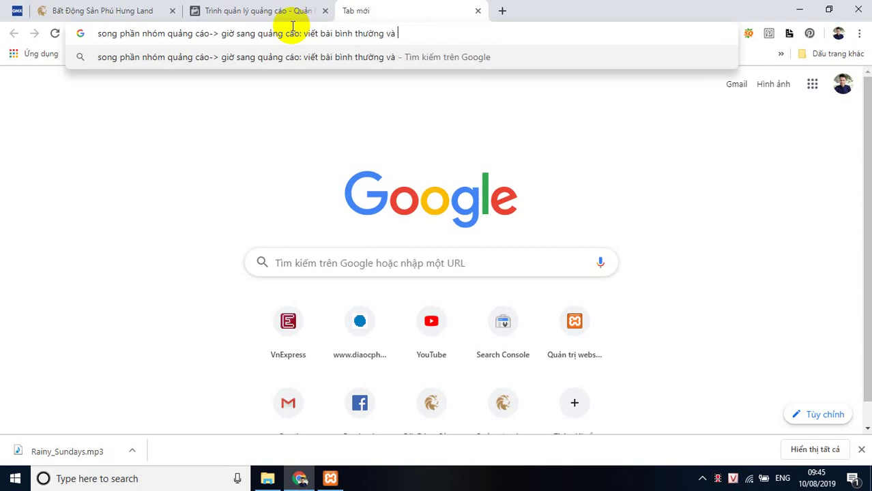
pyautogui.write('chay băng')
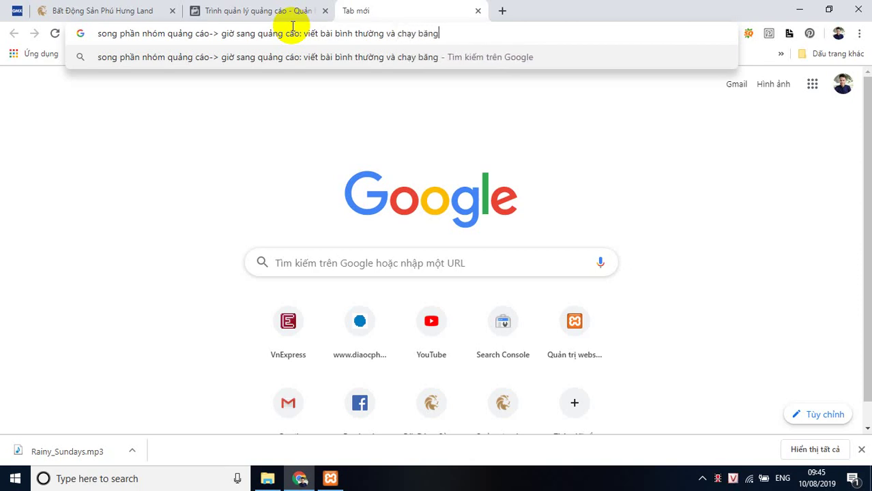
pyautogui.write(' video ')
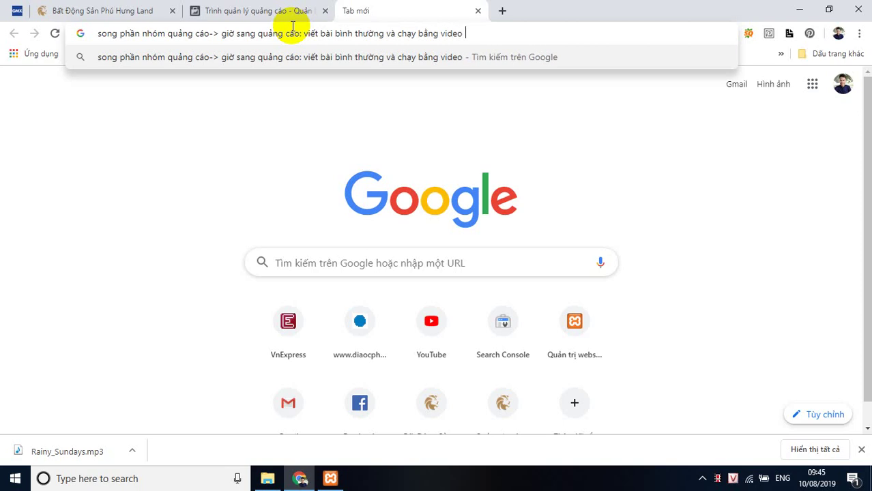
pyautogui.write('nhe')
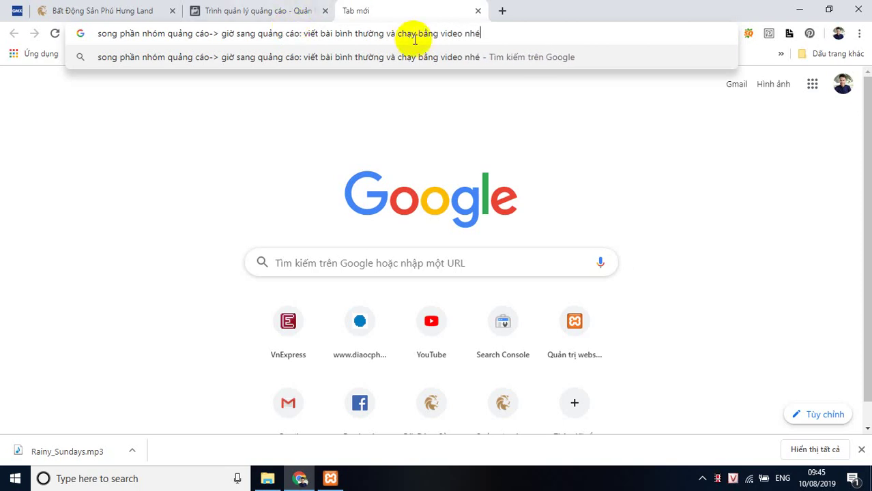
pyautogui.doubleClick(451, 32)
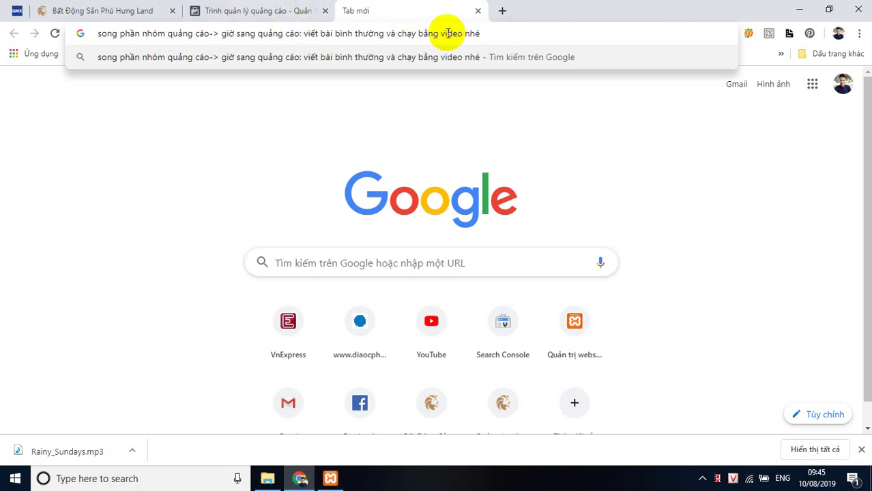
pyautogui.moveTo(396, 33); pyautogui.dragTo(527, 32)
pyautogui.click(527, 32)
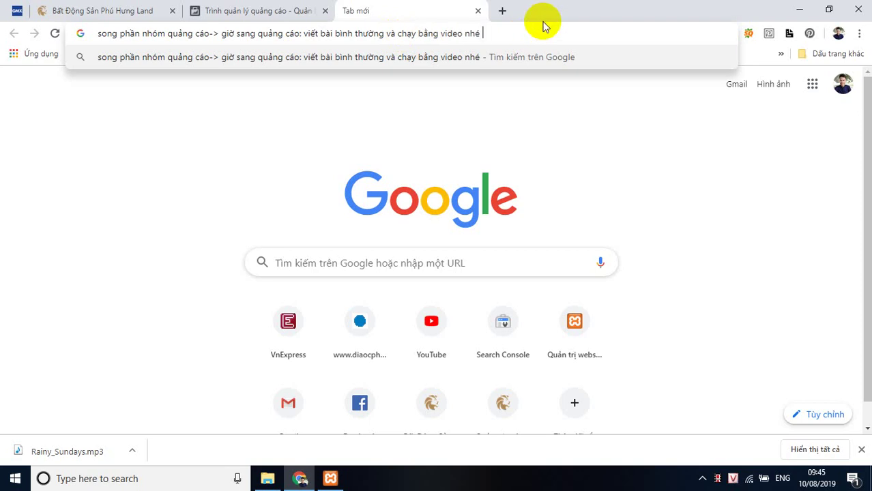
pyautogui.write('ok')
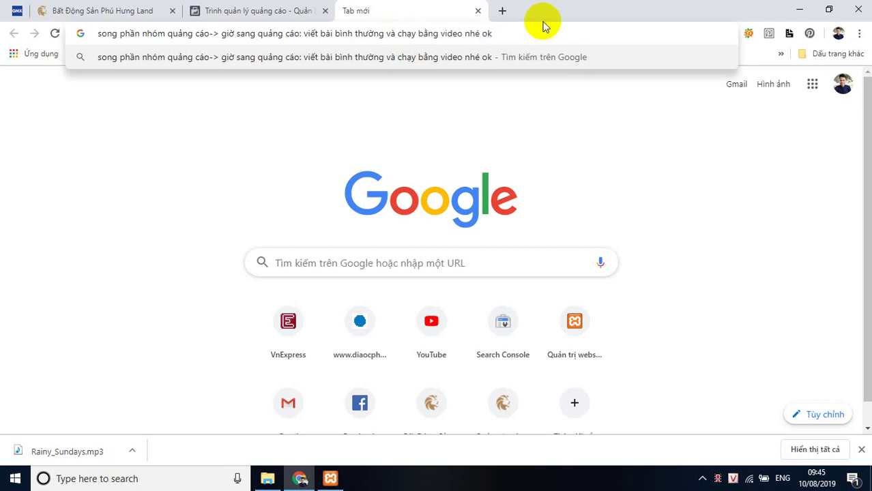
pyautogui.press('BackSpace')
pyautogui.press('BackSpace')
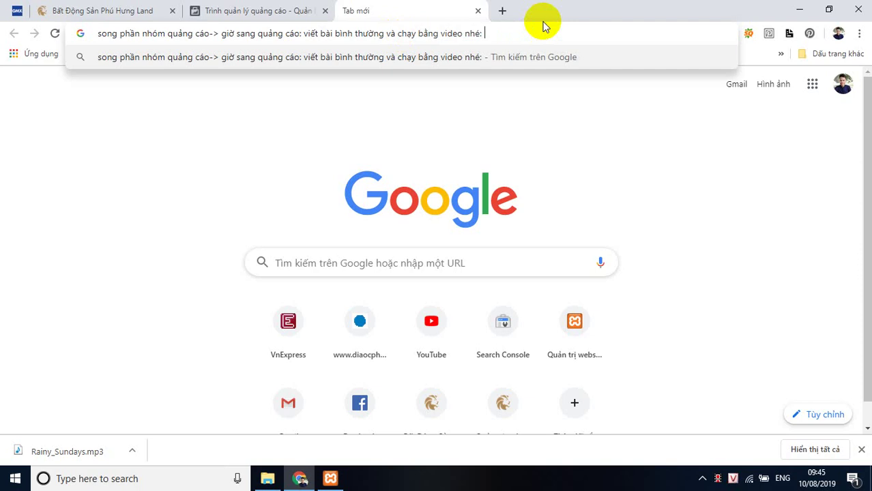
# Extend the note with ": video dự án hoặc video các bạn quay tại dự án....".
pyautogui.write('video dự a')
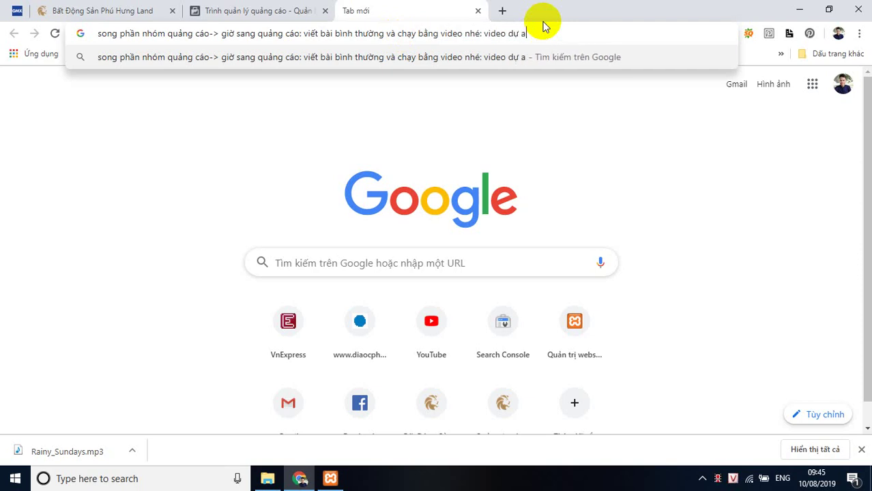
pyautogui.write('n hoặc vi')
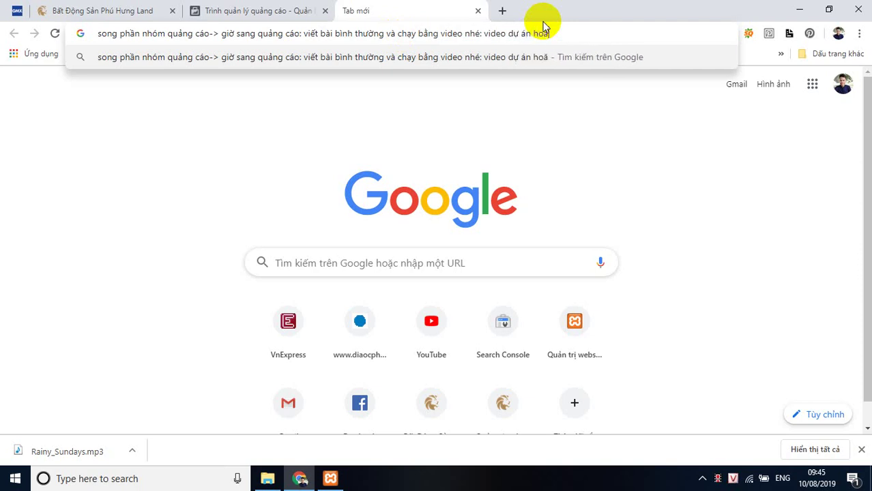
pyautogui.write('deo các b')
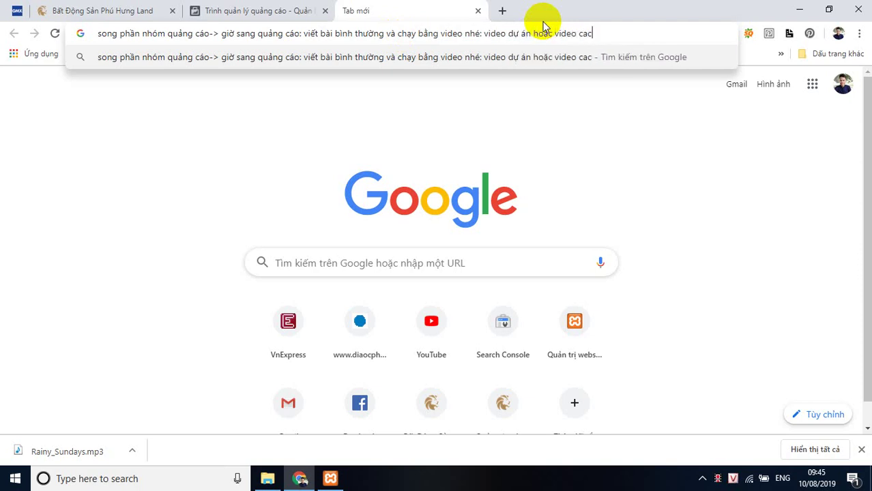
pyautogui.write('ạn quay')
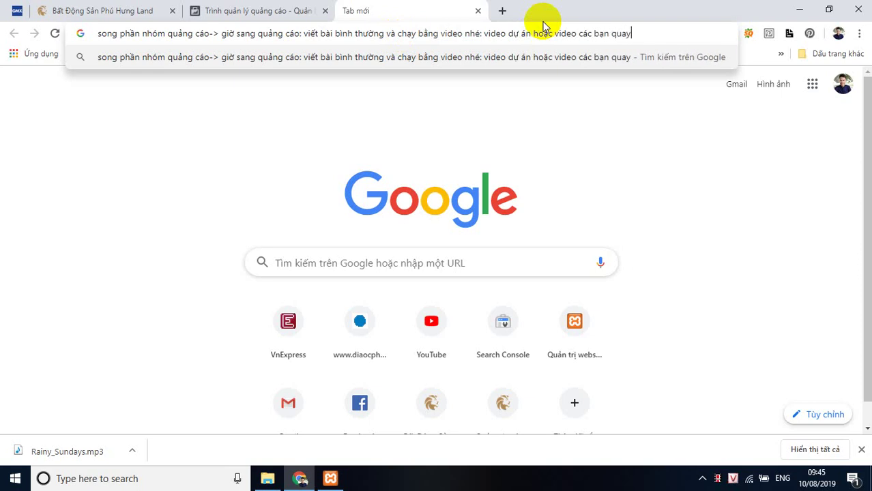
pyautogui.write(' ta')
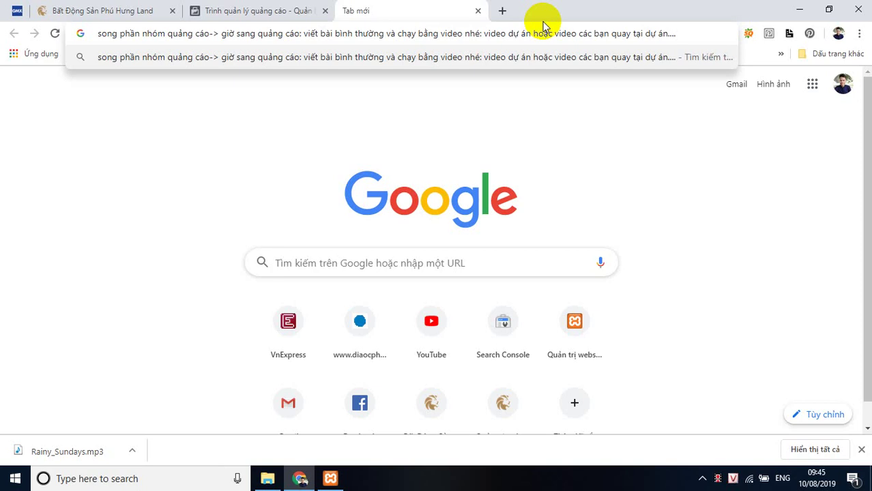
# Open the "Tương tác" ad for editing in Ads Manager and examine its video preview, message call-to-action and existing-post settings.
pyautogui.click(259, 10)
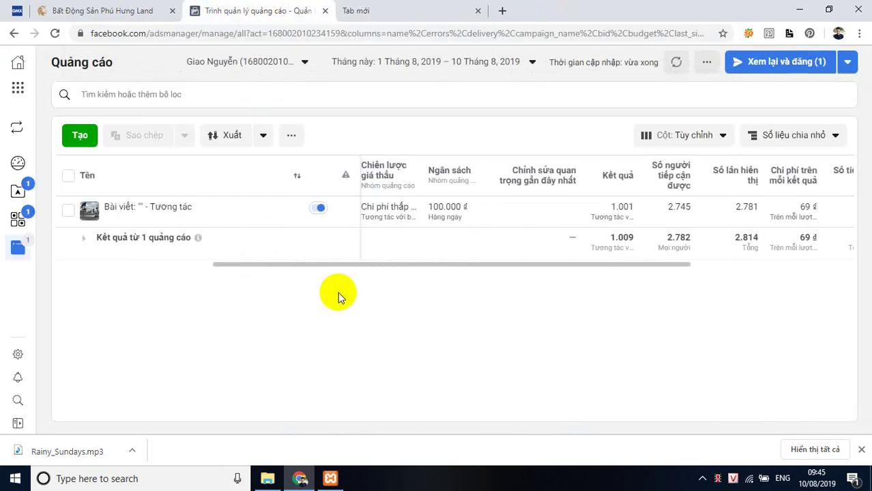
pyautogui.click(196, 217)
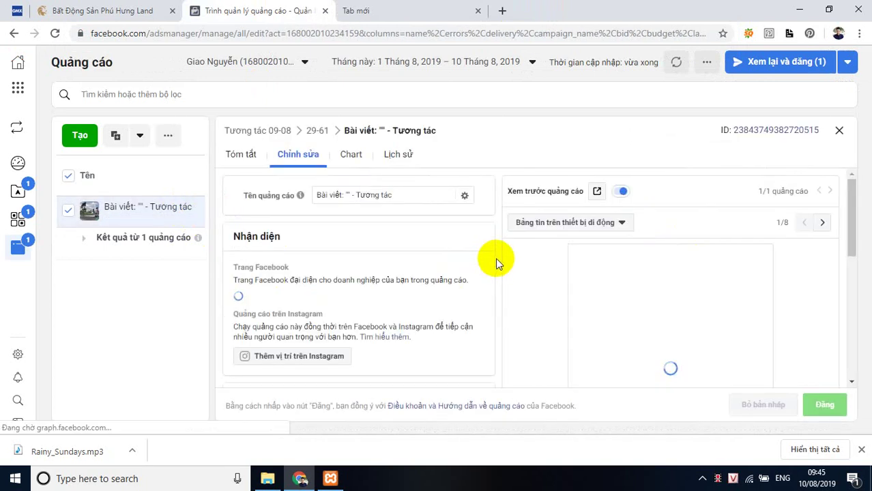
pyautogui.scroll(-10, 683, 260)
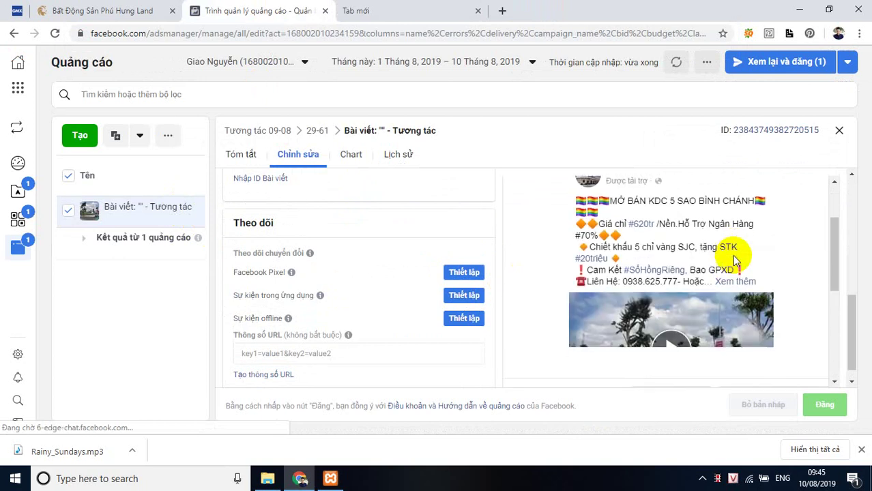
pyautogui.scroll(-1, 743, 260)
pyautogui.moveTo(840, 288); pyautogui.dragTo(835, 262)
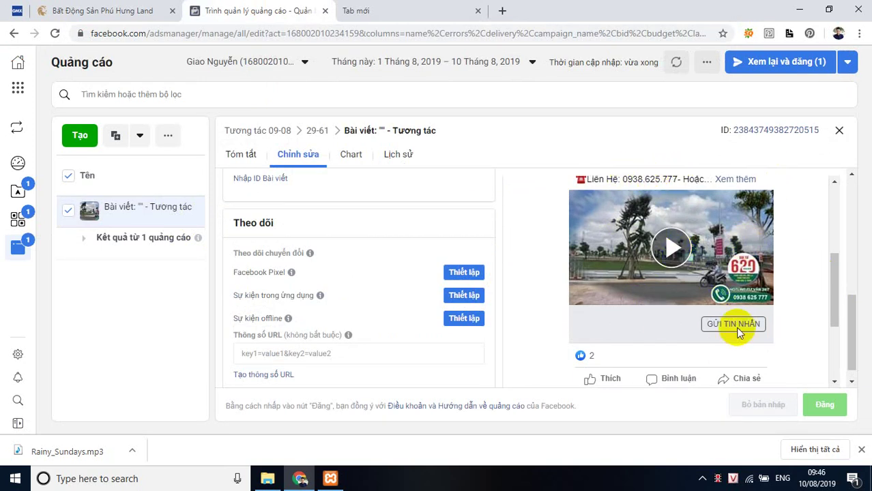
pyautogui.scroll(-1, 322, 258)
pyautogui.scroll(3, 334, 293)
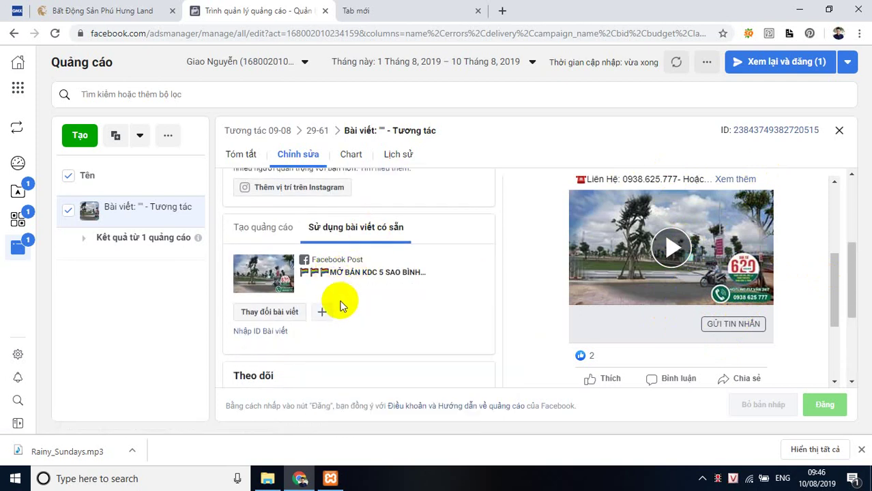
# Return to the blank tab and replace the note with "viì nó chạy".
pyautogui.click(382, 10)
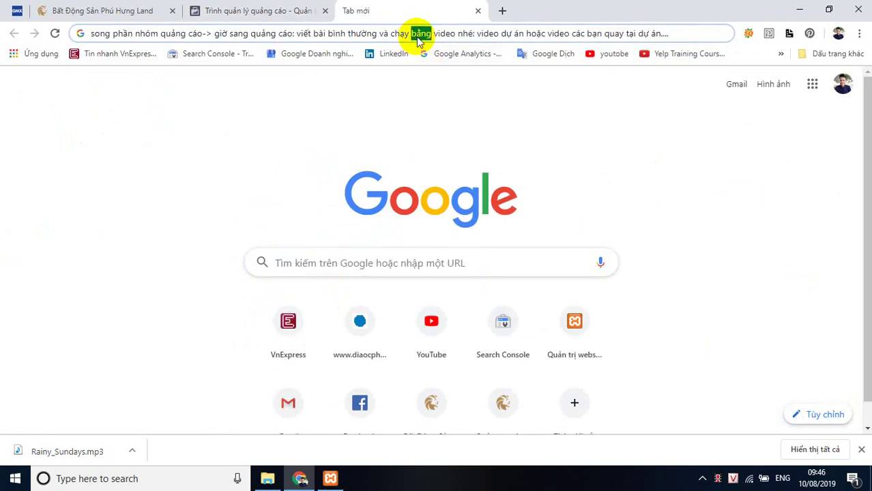
pyautogui.click(417, 35)
pyautogui.write('vid')
pyautogui.press('BackSpace')
pyautogui.press('BackSpace')
pyautogui.press('BackSpace')
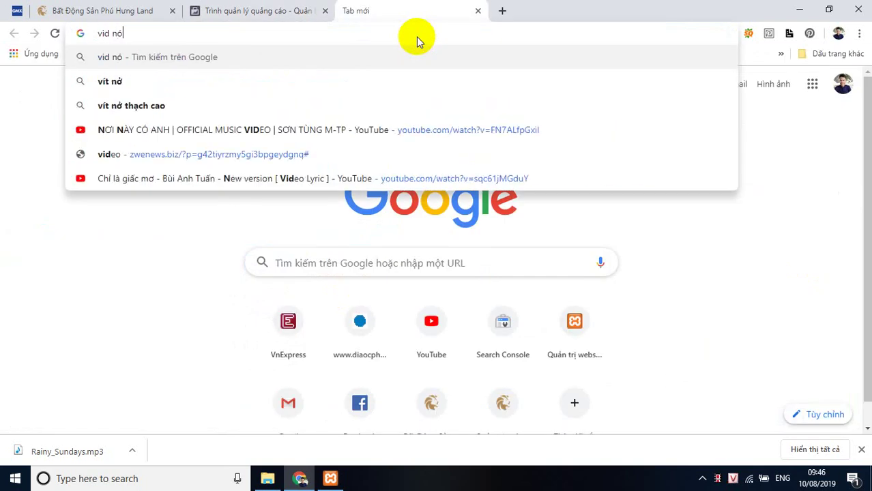
pyautogui.write('if nos cha')
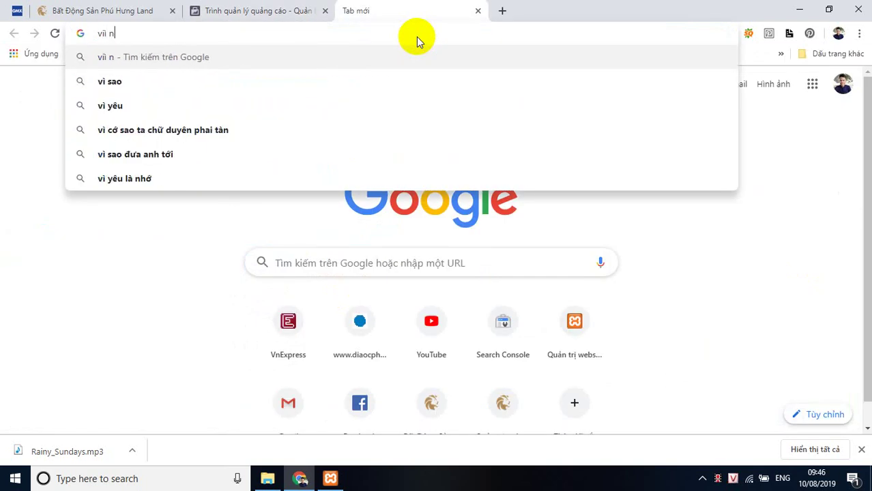
pyautogui.write('y ')
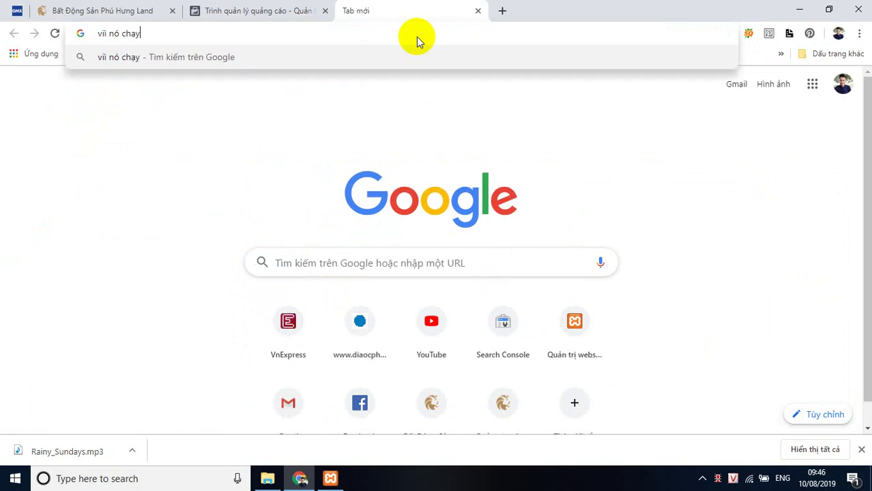
# Continue the note with "tương tác nên các bạn viết bài song rồi chạy".
pyautogui.write('t')
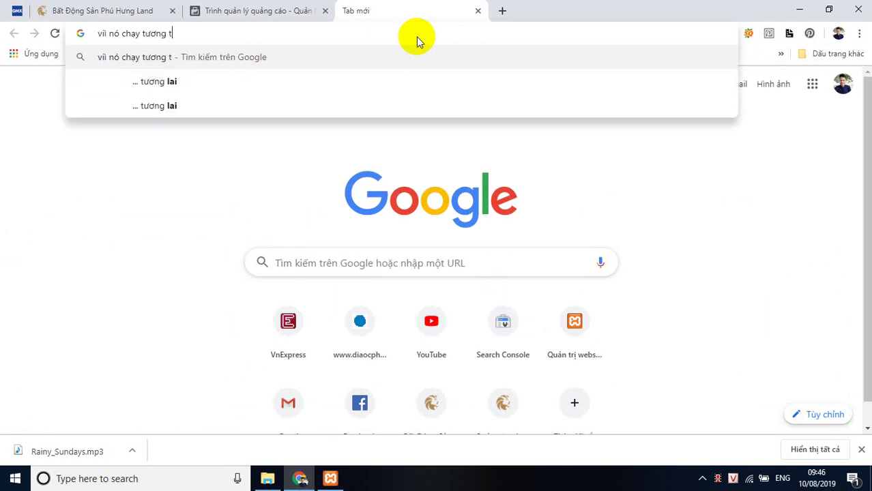
pyautogui.write('uowng tacs neen cacs b')
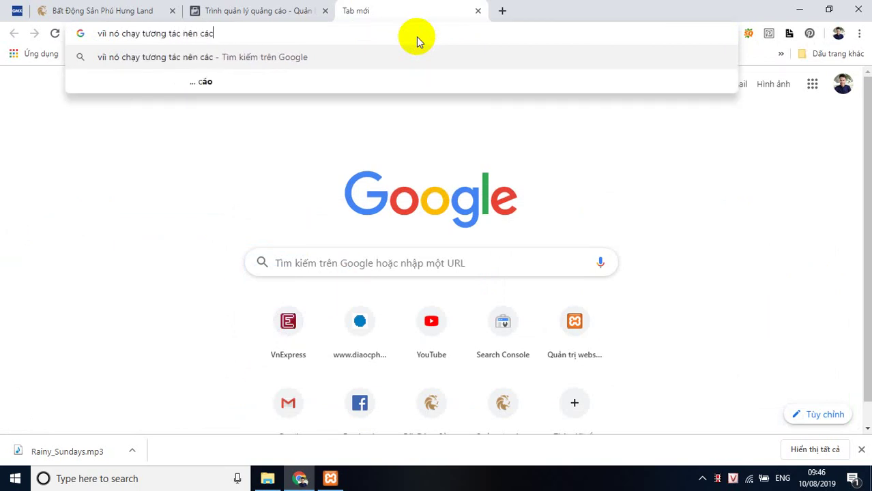
pyautogui.write('anj vi')
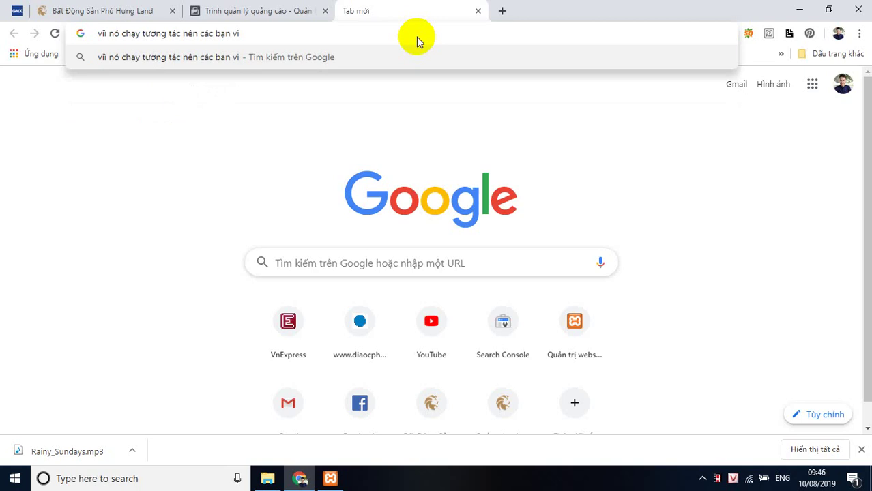
pyautogui.write('eets baif so')
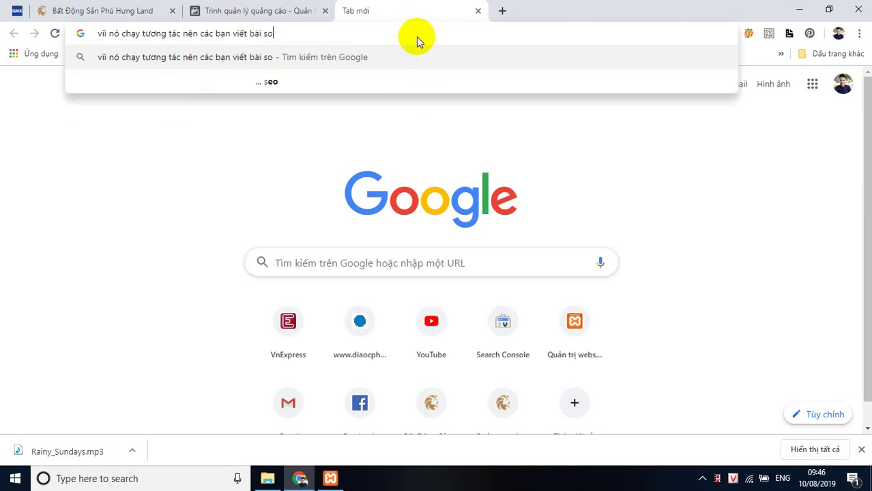
pyautogui.write('ng rooif ch')
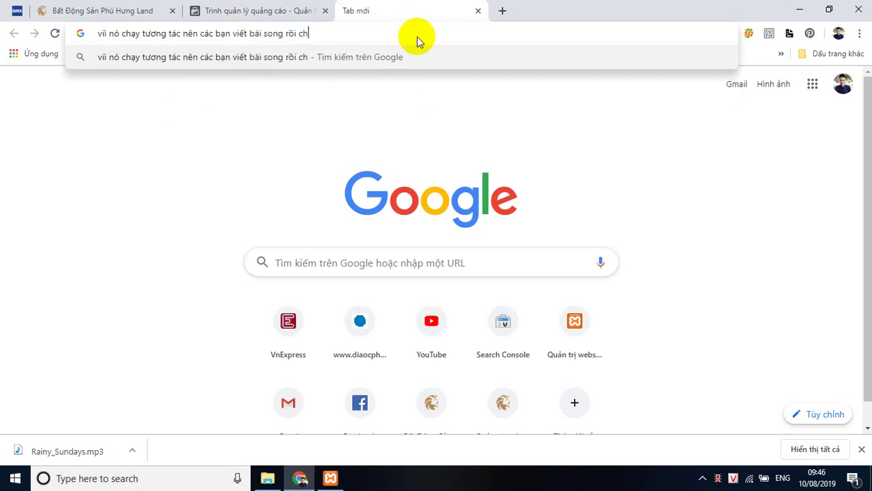
pyautogui.write('ay')
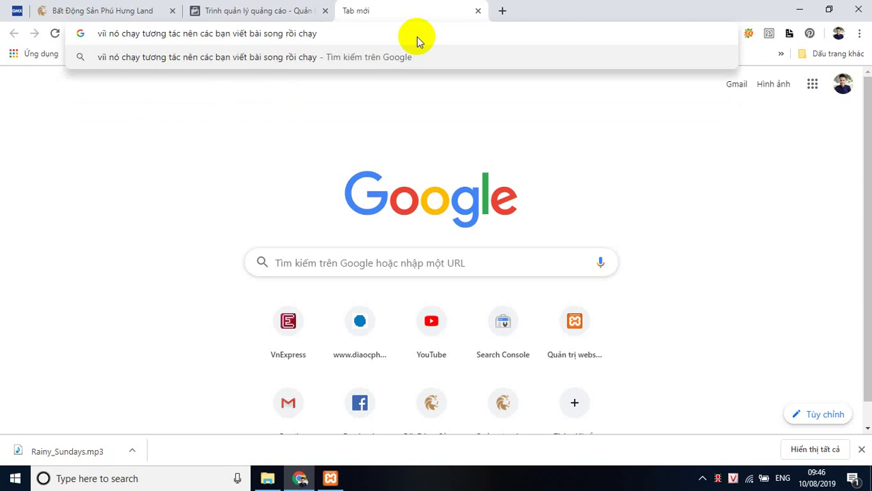
# Finish the note with "trên fanpage cũng được ok".
pyautogui.write(' tree')
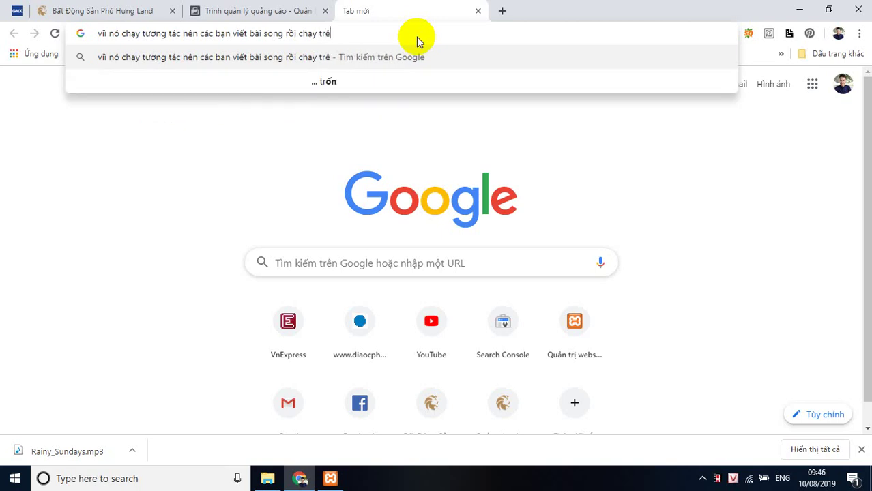
pyautogui.write('n fanp')
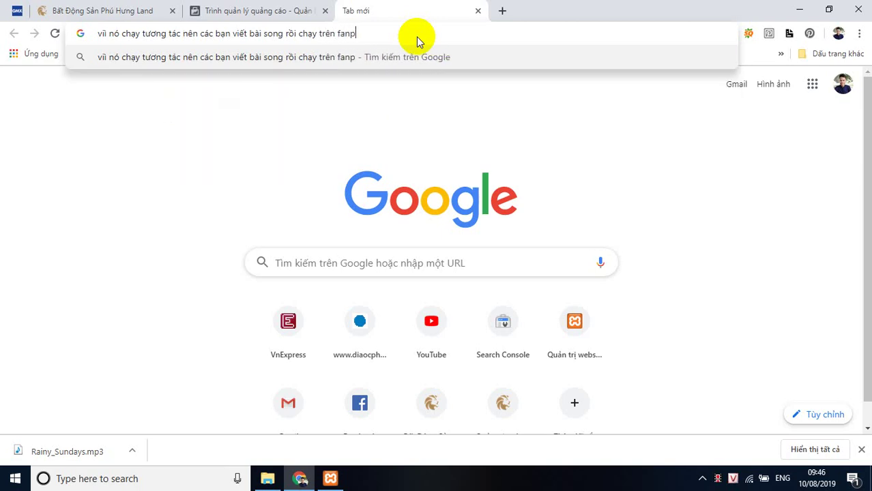
pyautogui.write('age cung')
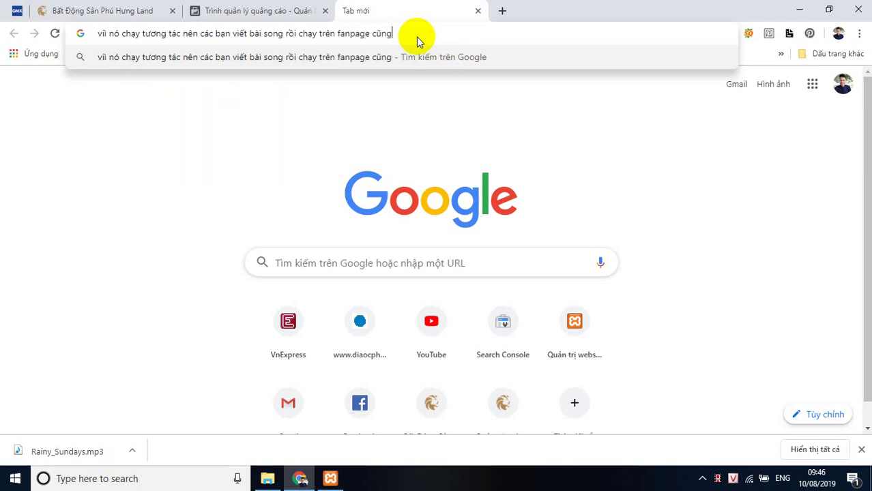
pyautogui.write(' được ok')
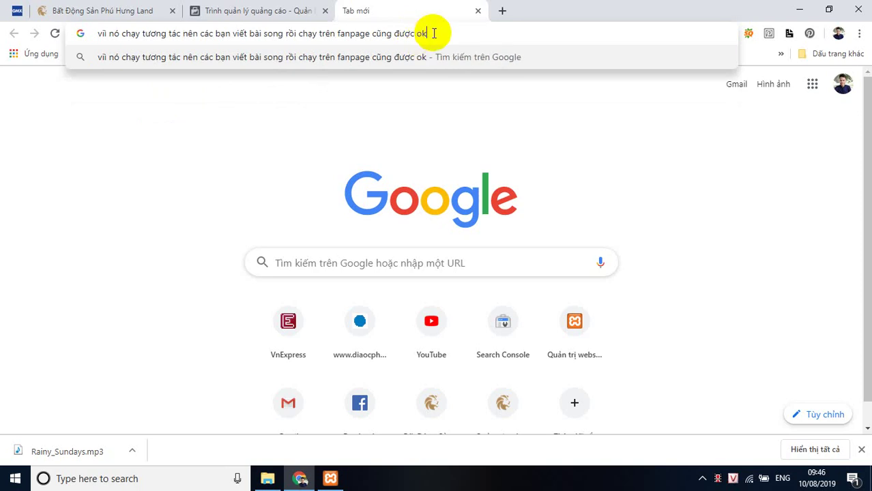
# Clear the finished fanpage note and start a new one with "vaậy là song".
pyautogui.tripleClick(438, 35)
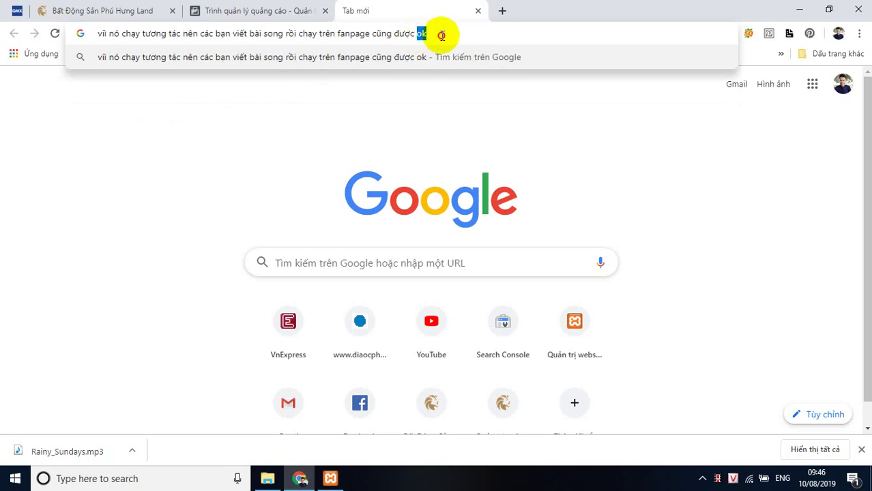
pyautogui.click(477, 33)
pyautogui.tripleClick(478, 34)
pyautogui.hotkey('ctrl', 'x')
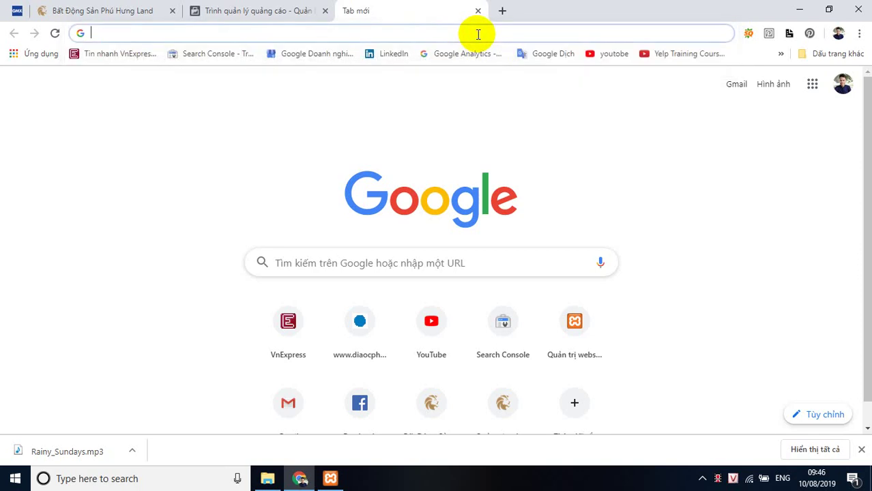
pyautogui.write('vaây')
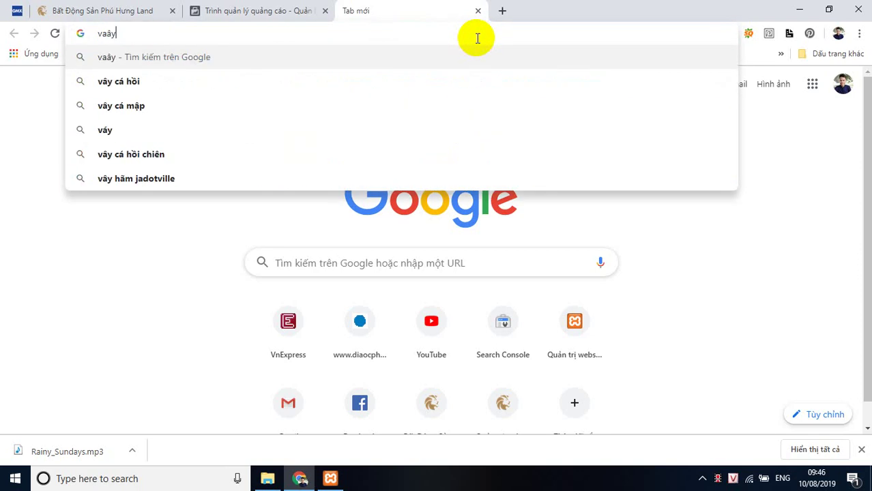
pyautogui.write(' là song')
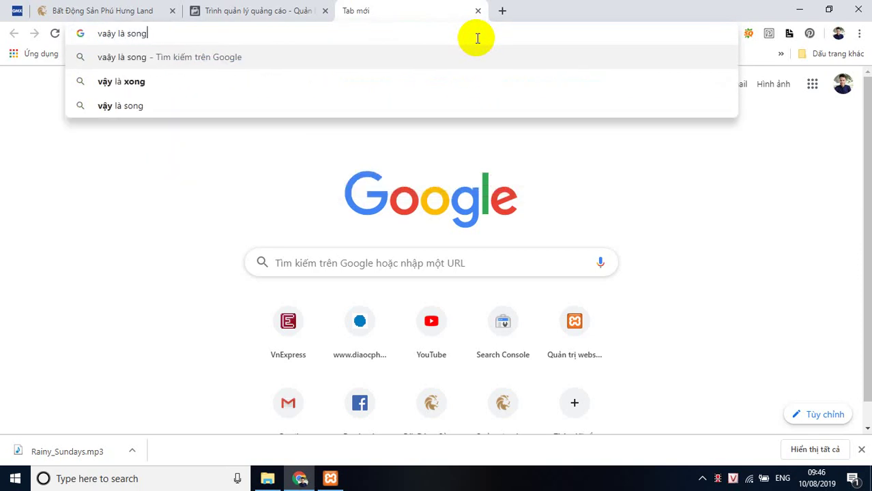
# Continue the new note with "phần quảng cáo tương tác".
pyautogui.write(' phaần quảng')
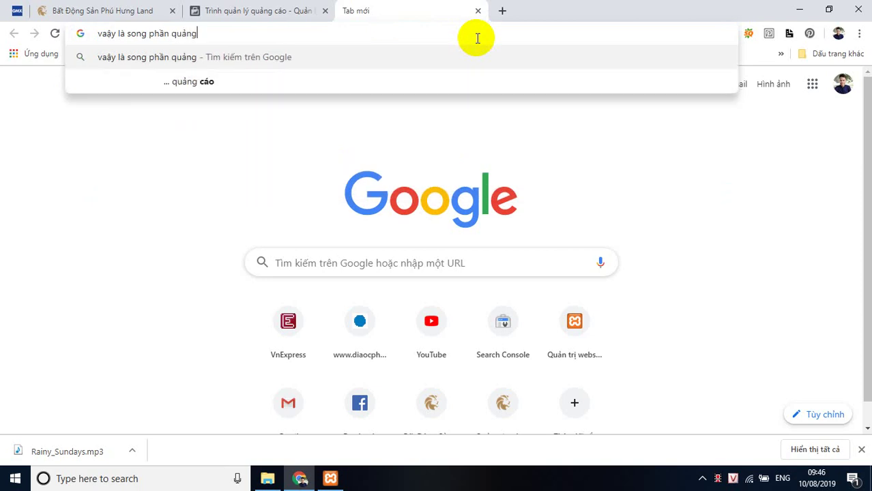
pyautogui.write(' ca')
pyautogui.write('o tu')
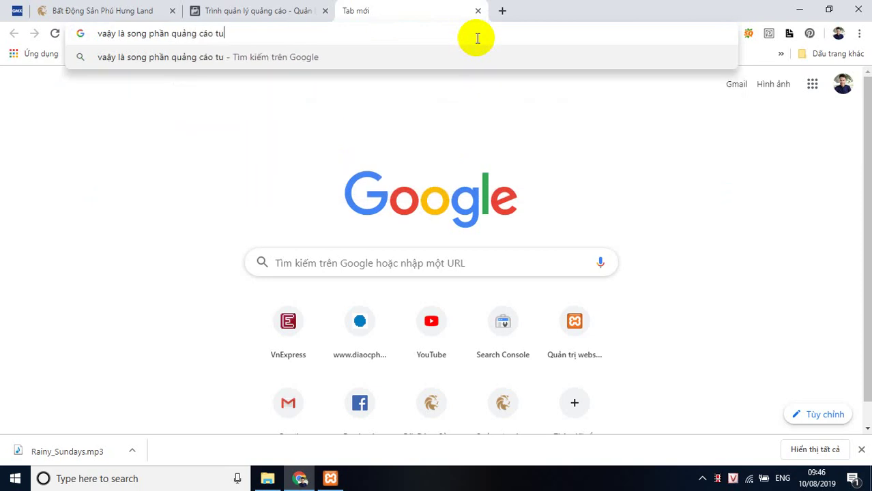
pyautogui.press('BackSpace')
pyautogui.write('ương tác')
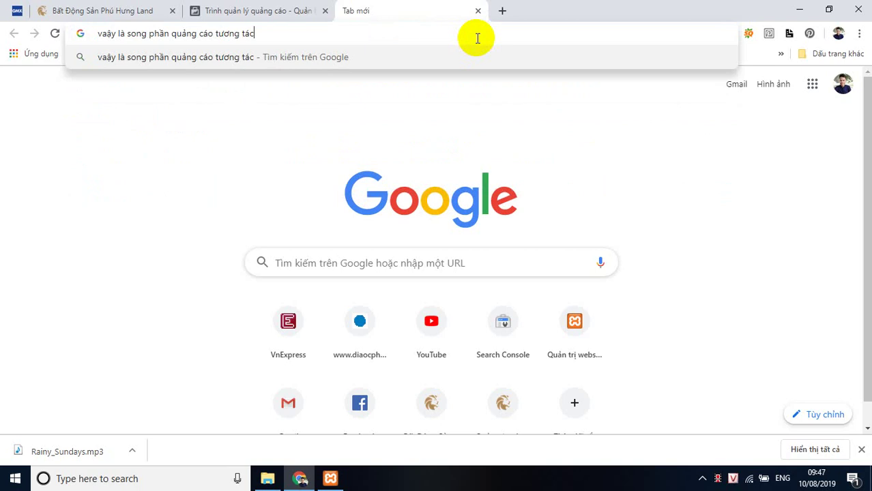
# Continue the note with ". video sau mình nói về chạy tin nhắn nhé".
pyautogui.write('. vi')
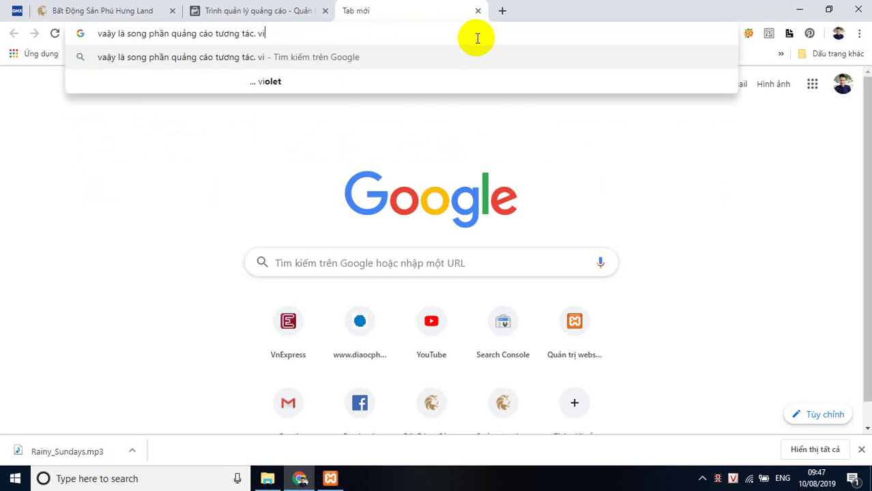
pyautogui.write('deo sau mình g')
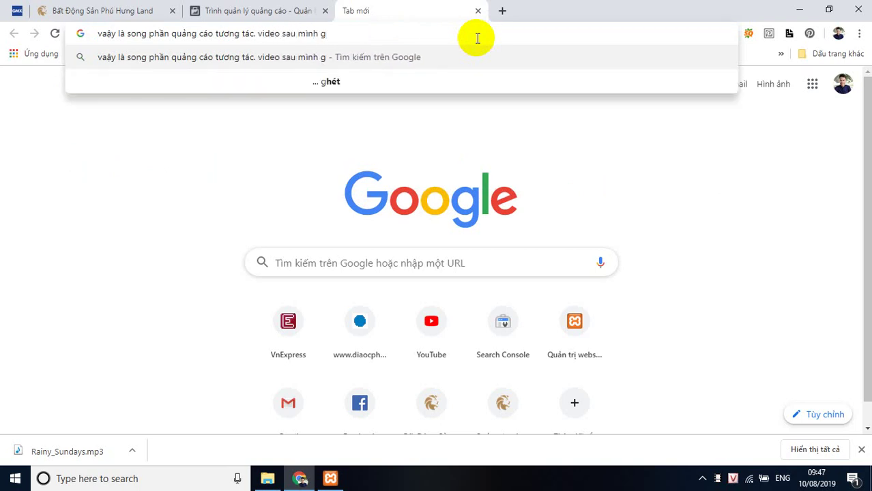
pyautogui.press('BackSpace')
pyautogui.write('nh n')
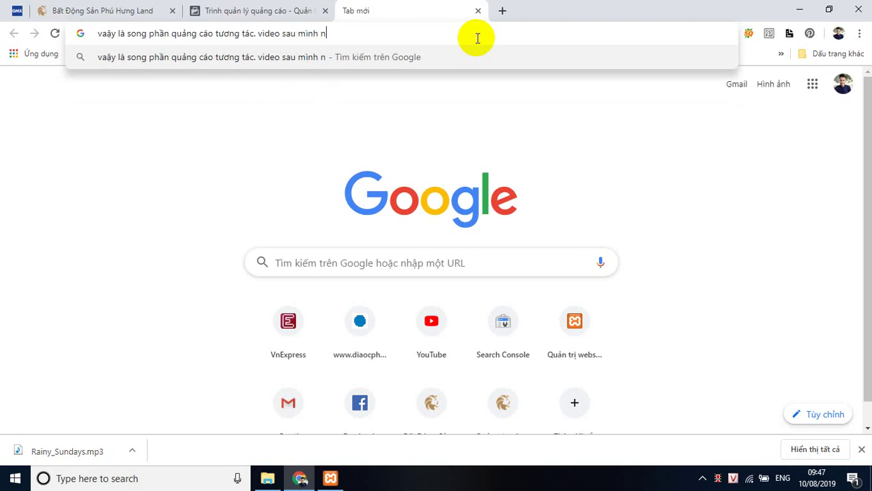
pyautogui.write('ois về')
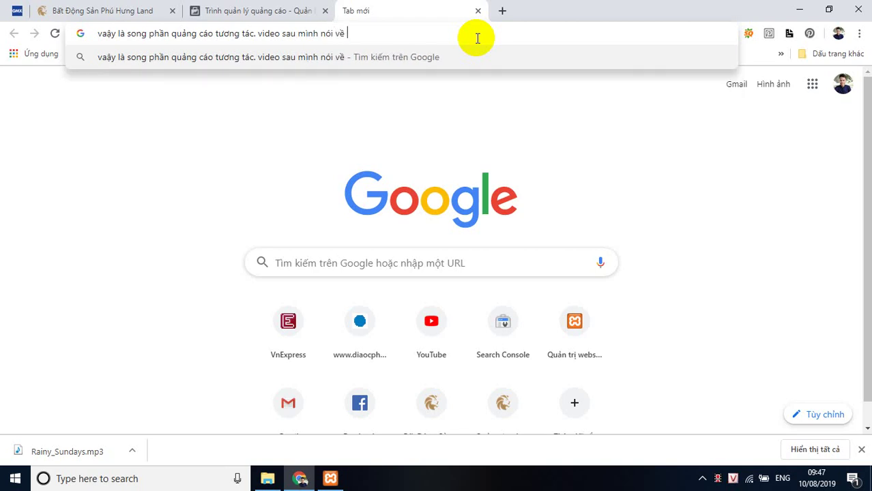
pyautogui.write(' chay')
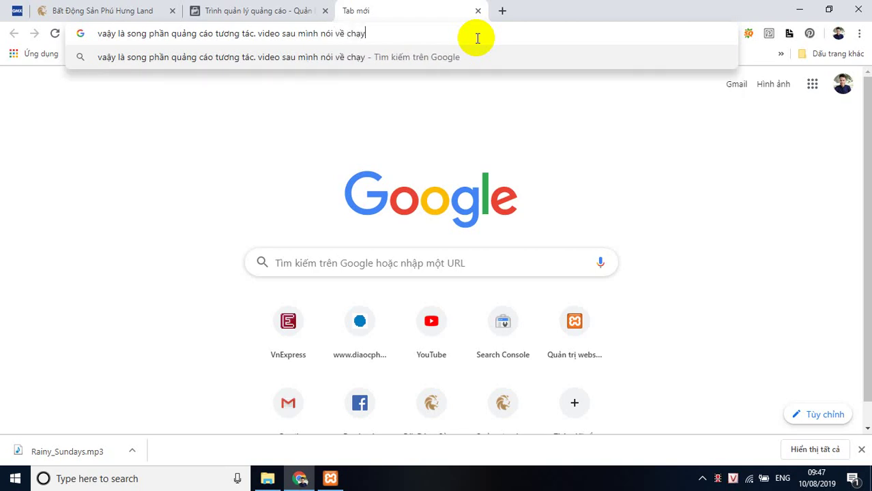
pyautogui.write(' tin nha')
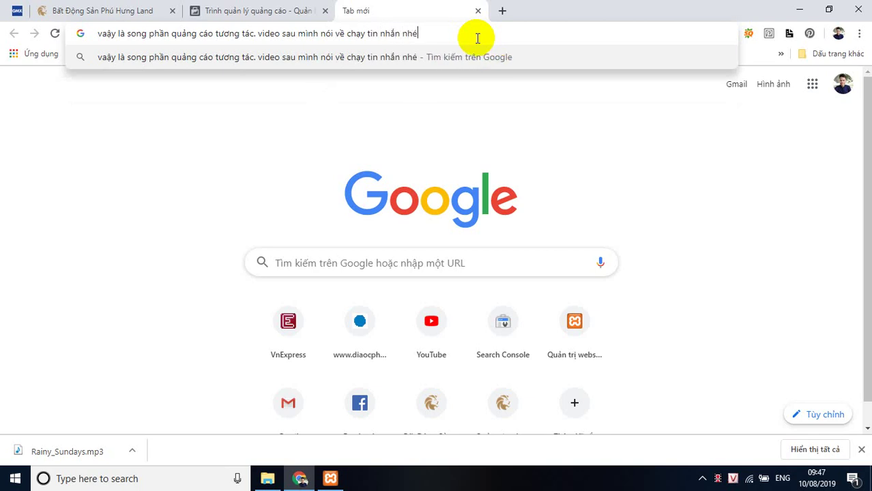
# Finish the note with the farewell "... hẹn gặp lại".
pyautogui.write('...')
pyautogui.write(' hen')
pyautogui.write(' gặp lại')
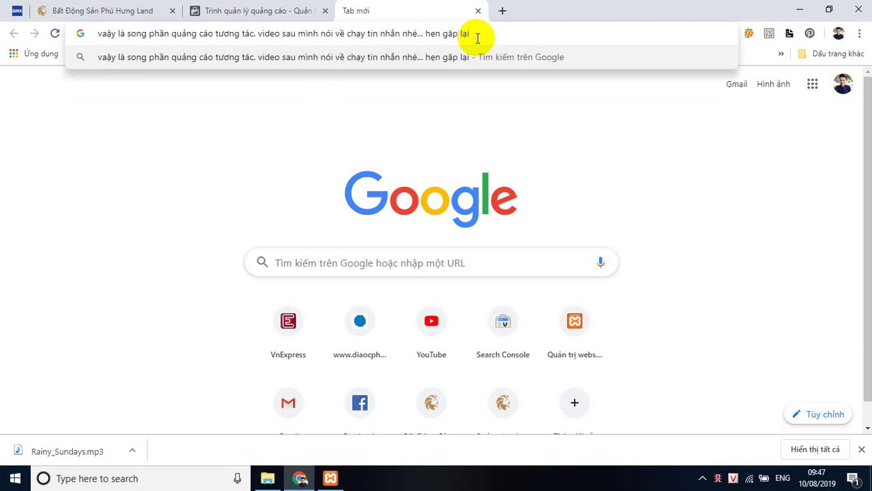
# Clear the finished farewell note and return to the engagement ad's editing page in Ads Manager.
pyautogui.hotkey('ctrl', 'a')
pyautogui.press('BackSpace')
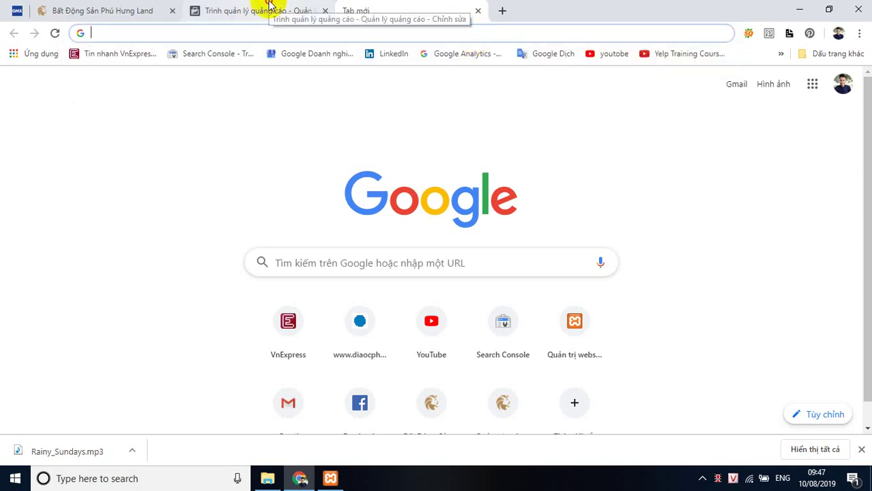
pyautogui.click(269, 7)
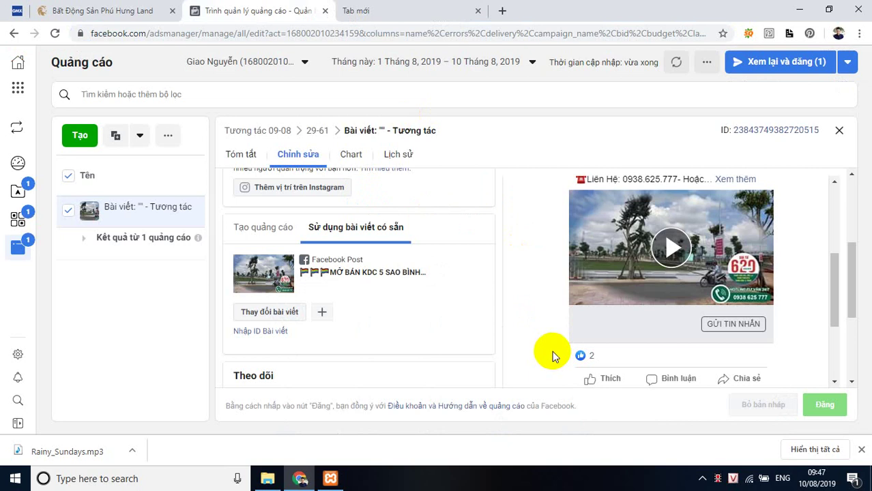